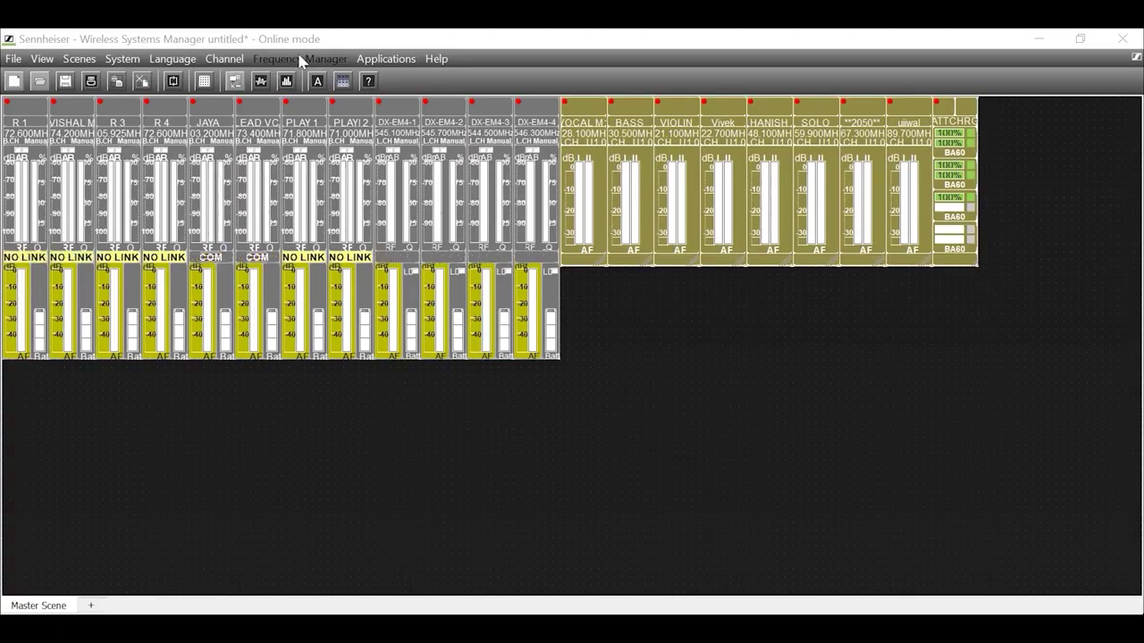
Step: Open the Professional Setup of the frequency manager and start adding custom devices with device type FM mic
{"action": "left_click", "coordinate": [300, 59]}
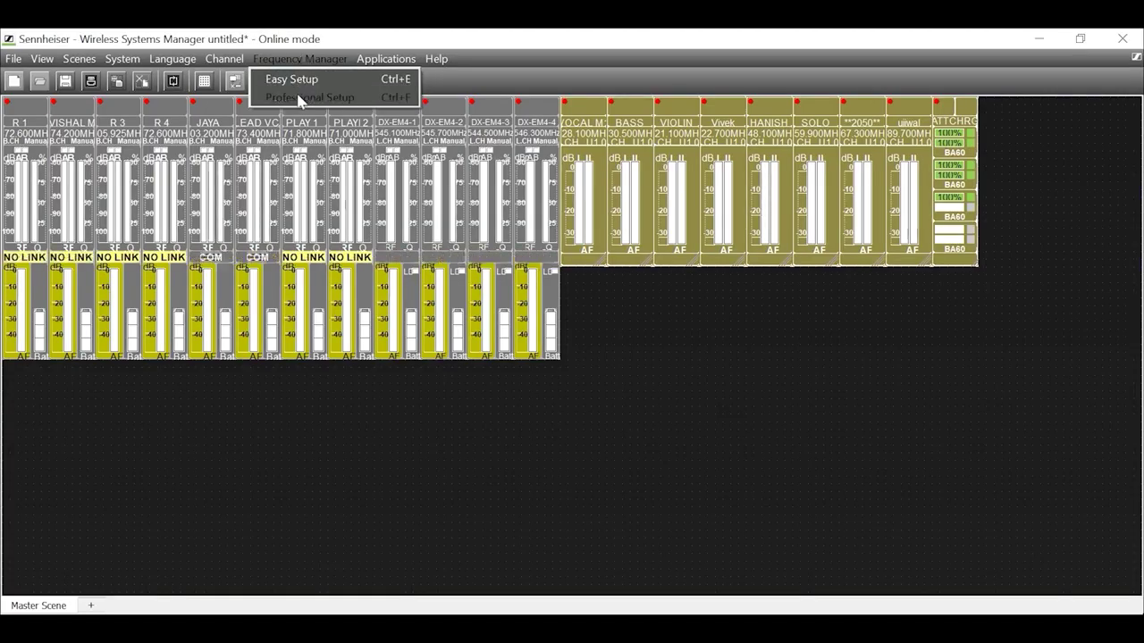
{"action": "left_click", "coordinate": [300, 98]}
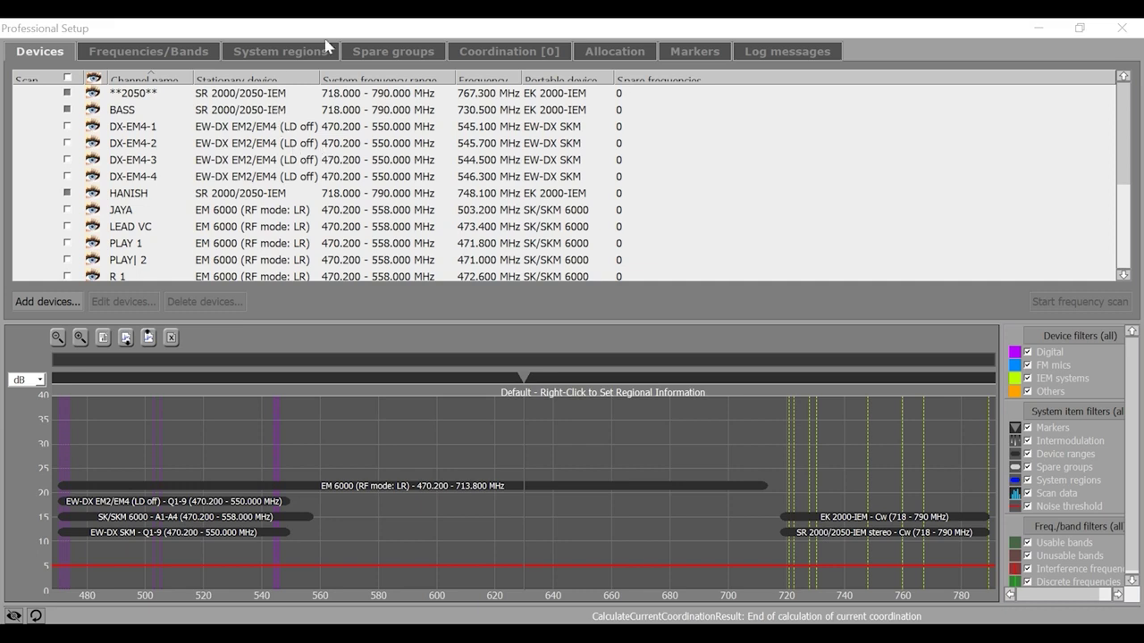
{"action": "left_click", "coordinate": [44, 302]}
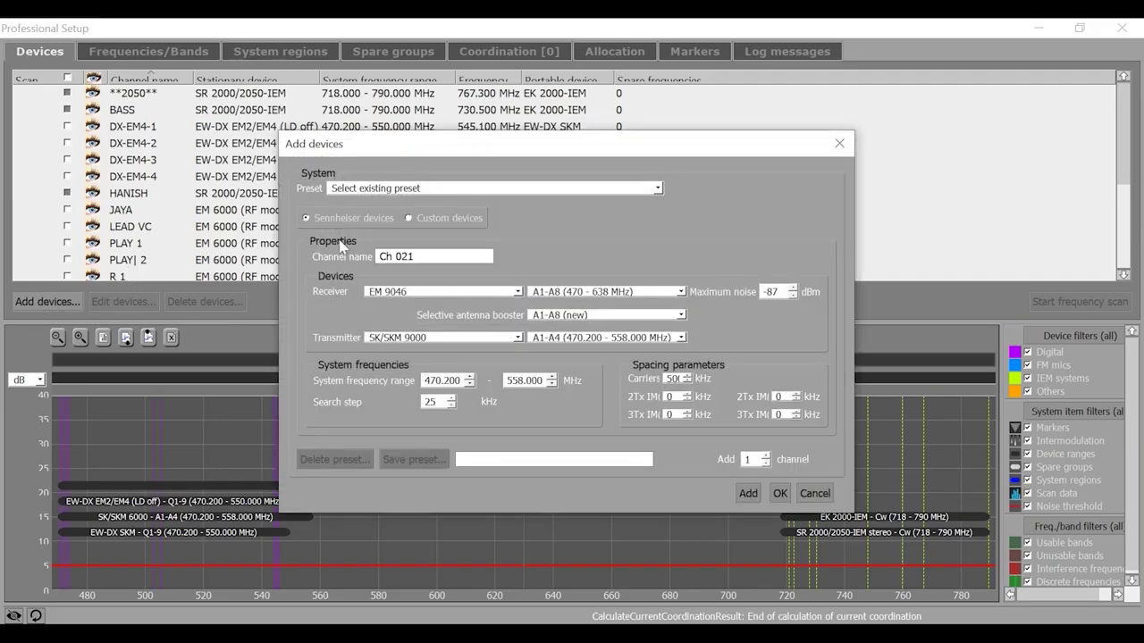
{"action": "left_click", "coordinate": [410, 219]}
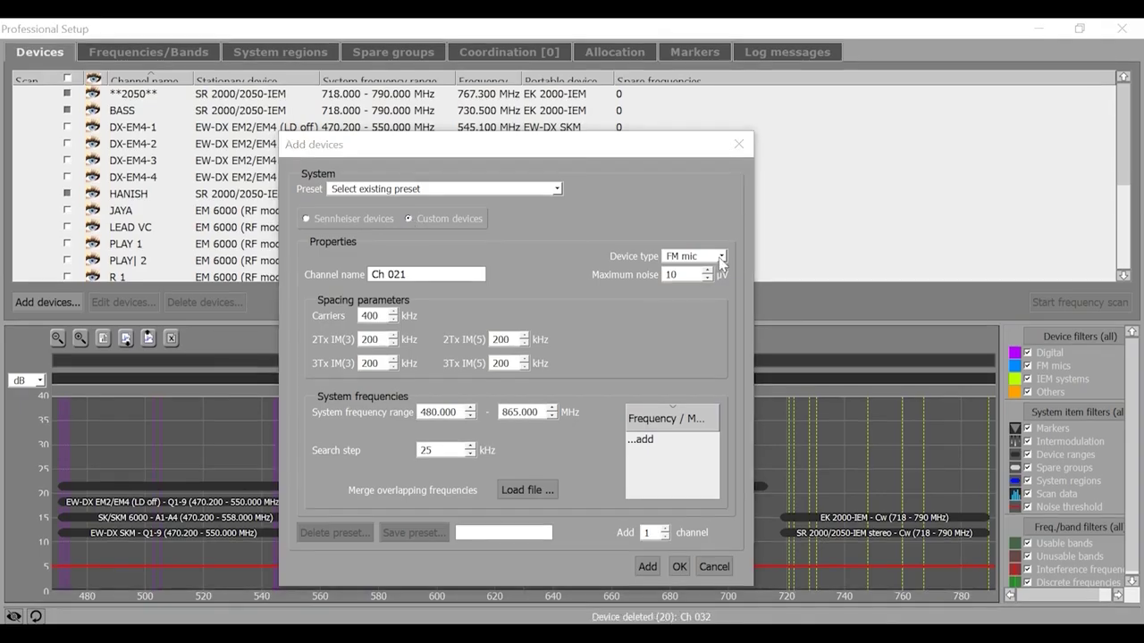
{"action": "left_click", "coordinate": [722, 257]}
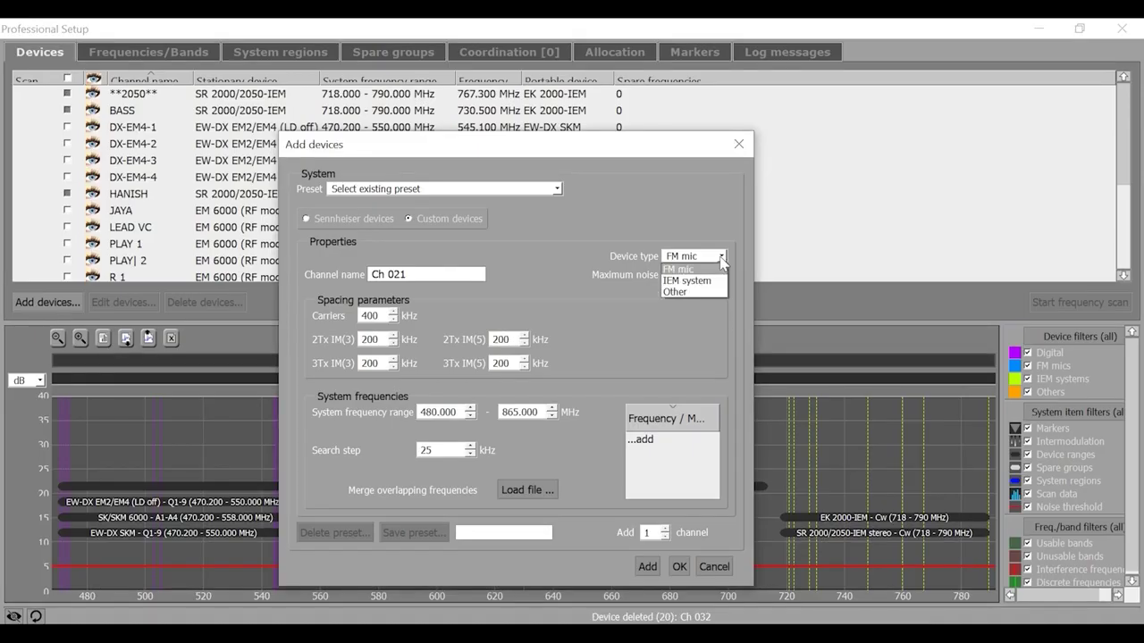
{"action": "left_click", "coordinate": [697, 269]}
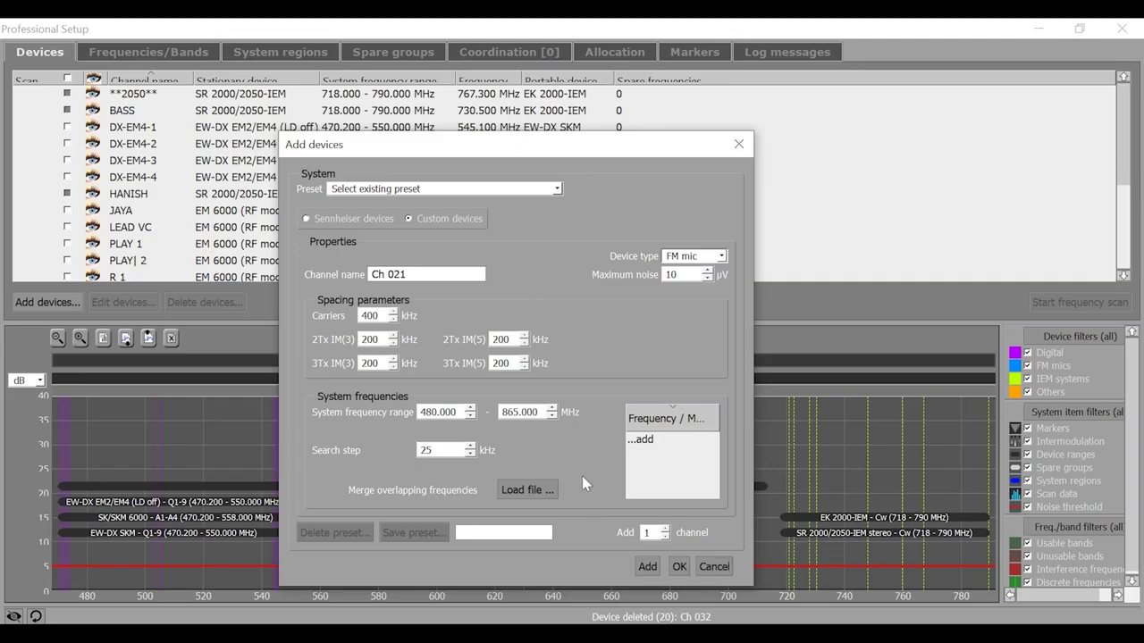
Step: Set the upper limit of the system frequency range to 535 MHz and add four custom channels
{"action": "left_click", "coordinate": [515, 414]}
{"action": "key", "text": "BackSpace"}
{"action": "key", "text": "BackSpace"}
{"action": "type", "text": "53"}
{"action": "left_click", "coordinate": [666, 529]}
{"action": "left_click", "coordinate": [667, 529]}
{"action": "left_click", "coordinate": [648, 569]}
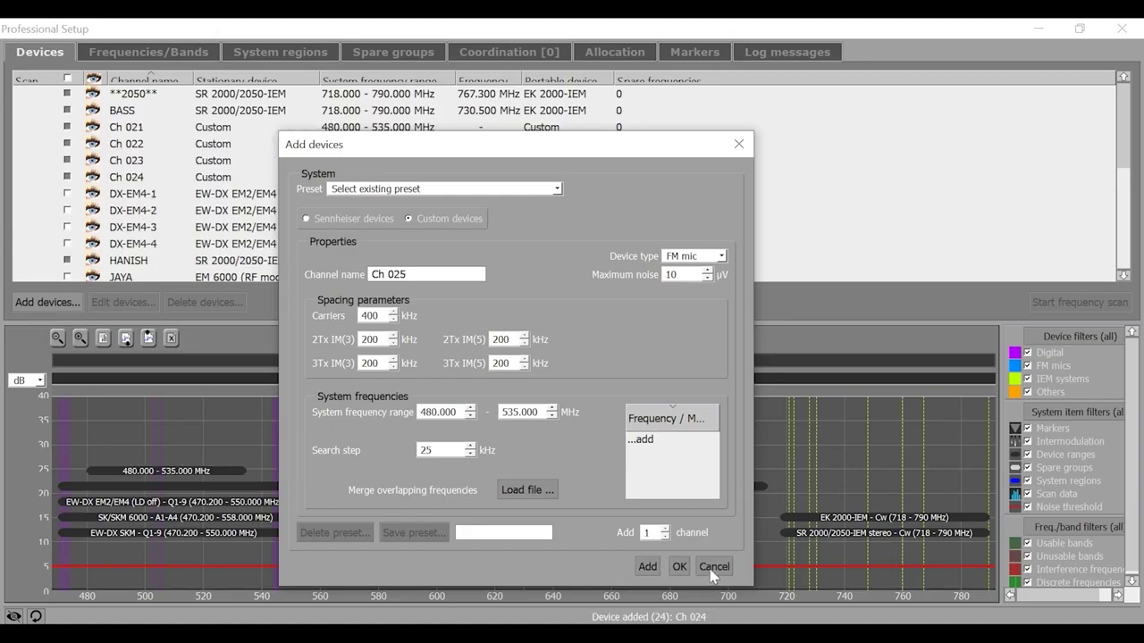
{"action": "left_click", "coordinate": [712, 568]}
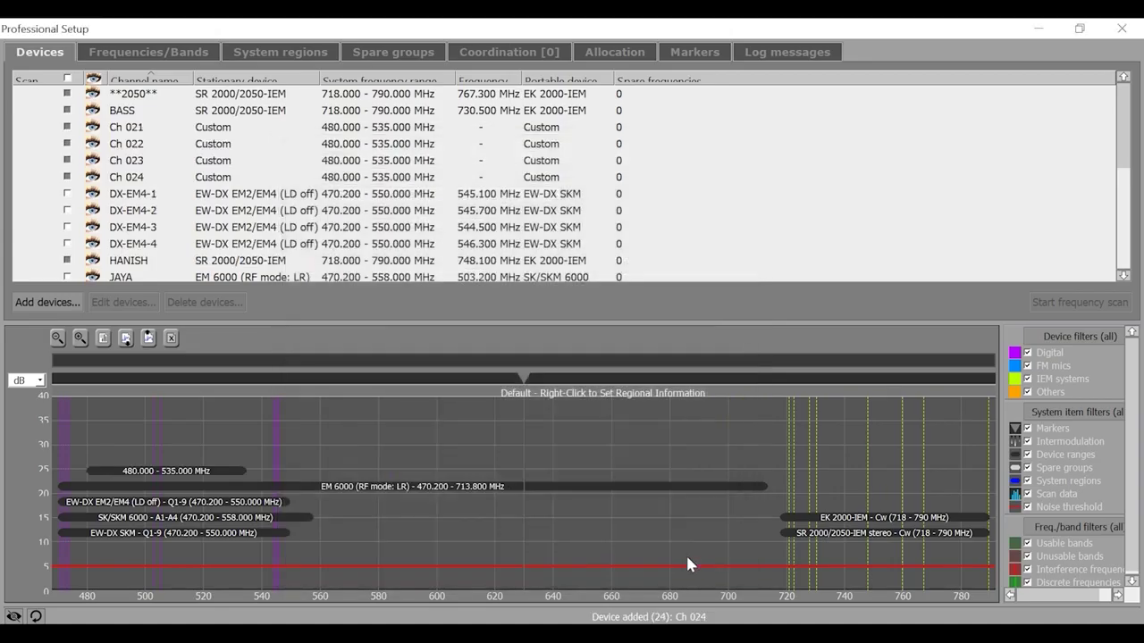
Step: Mark the EM 6000 channel at 503.200 MHz for scanning and run a frequency scan with connected transmitters' RF muted
{"action": "left_click", "coordinate": [126, 181]}
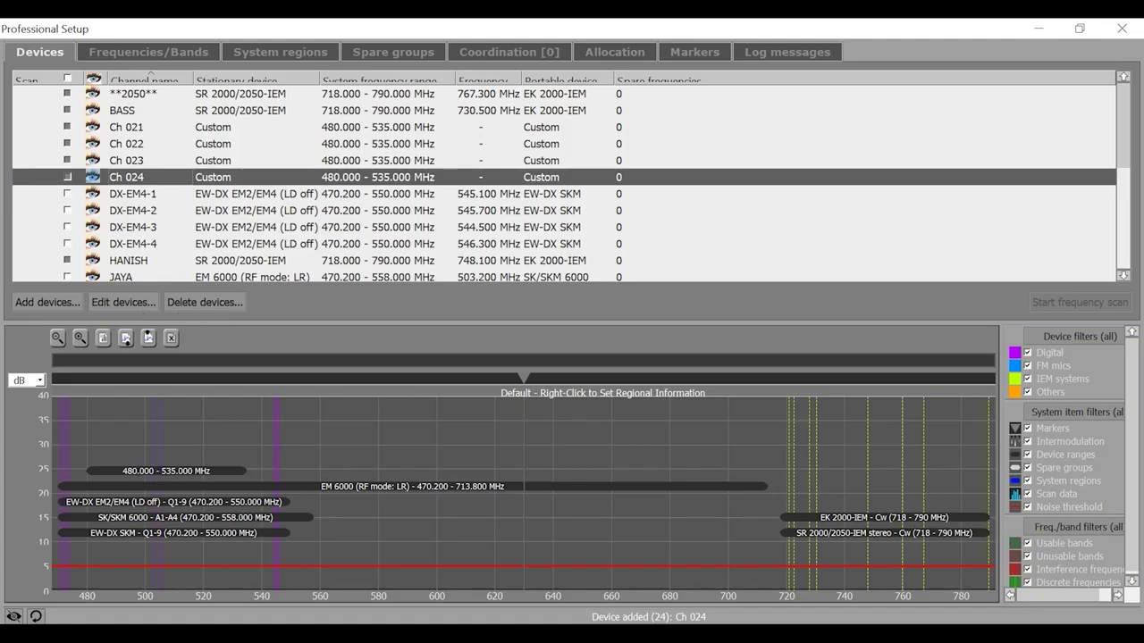
{"action": "scroll", "coordinate": [509, 529], "scroll_direction": "down", "scroll_amount": 1}
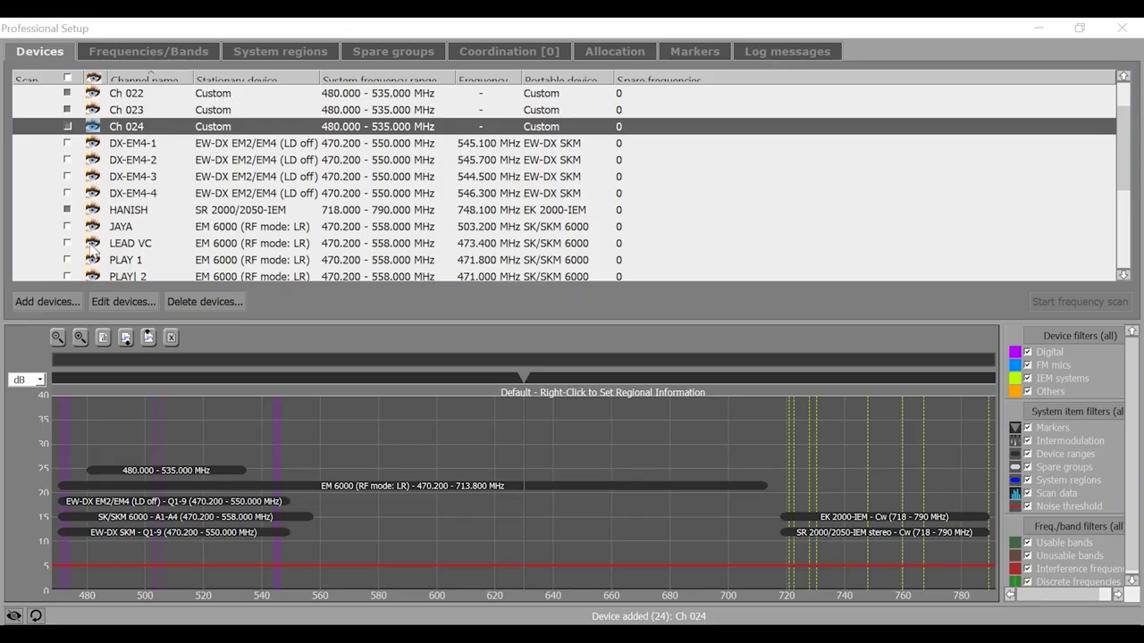
{"action": "left_click", "coordinate": [68, 227]}
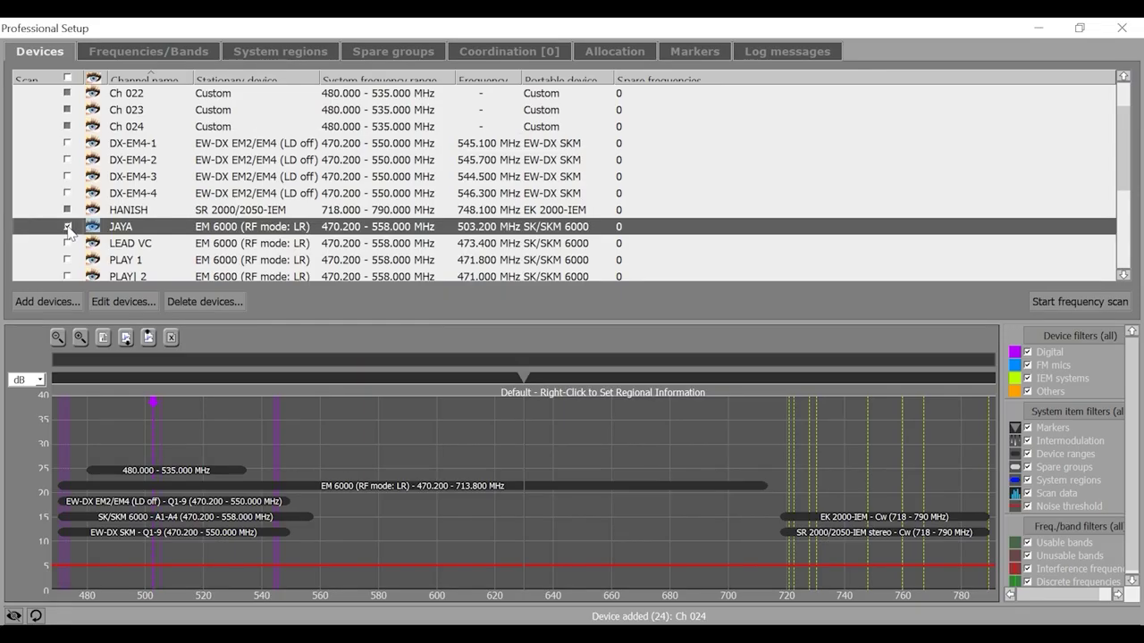
{"action": "left_click", "coordinate": [1068, 304]}
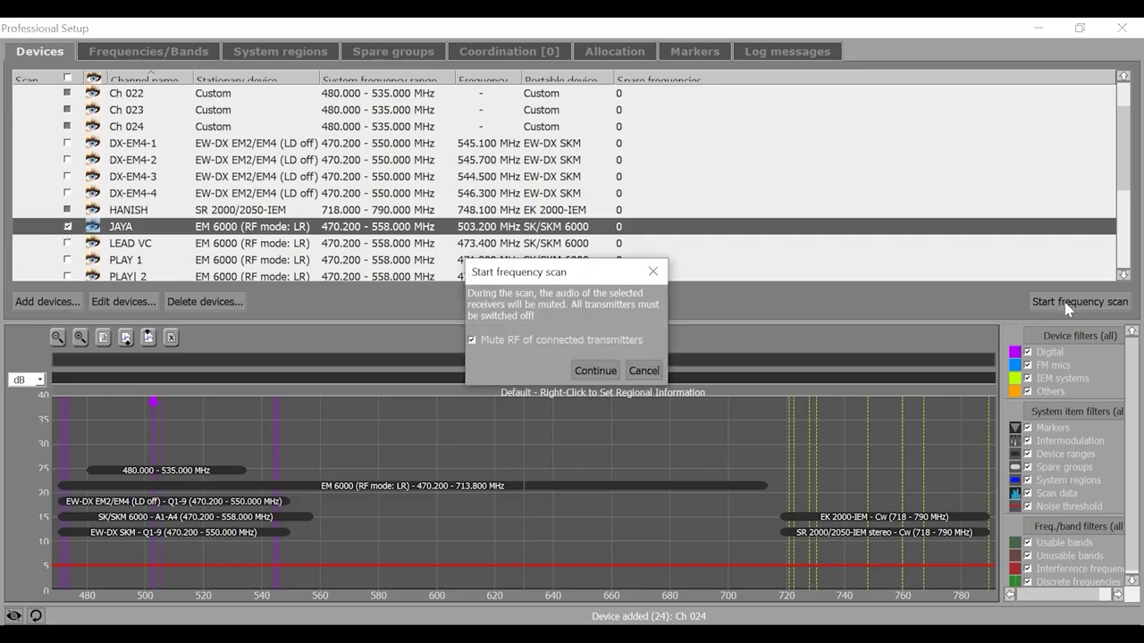
{"action": "left_click", "coordinate": [596, 370]}
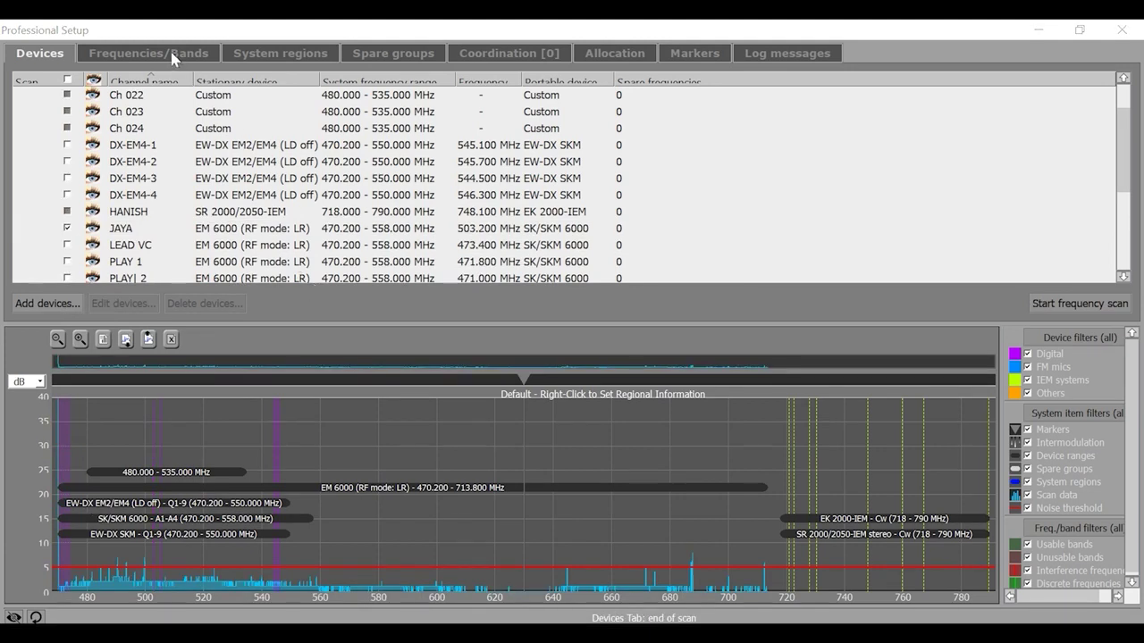
{"action": "left_click", "coordinate": [174, 59]}
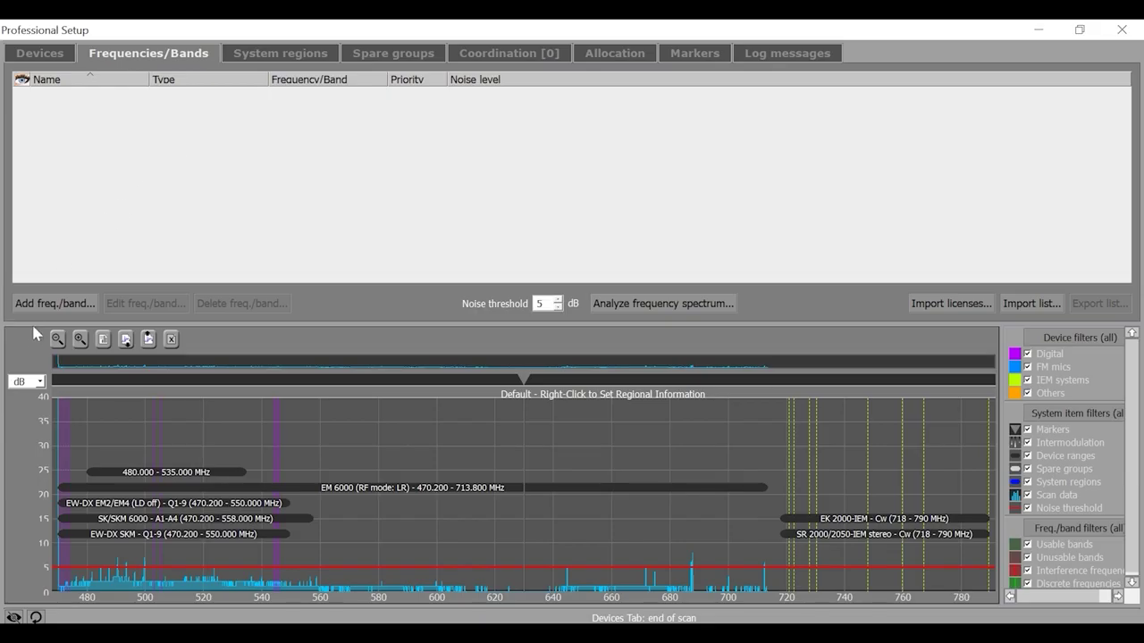
{"action": "left_click", "coordinate": [56, 303]}
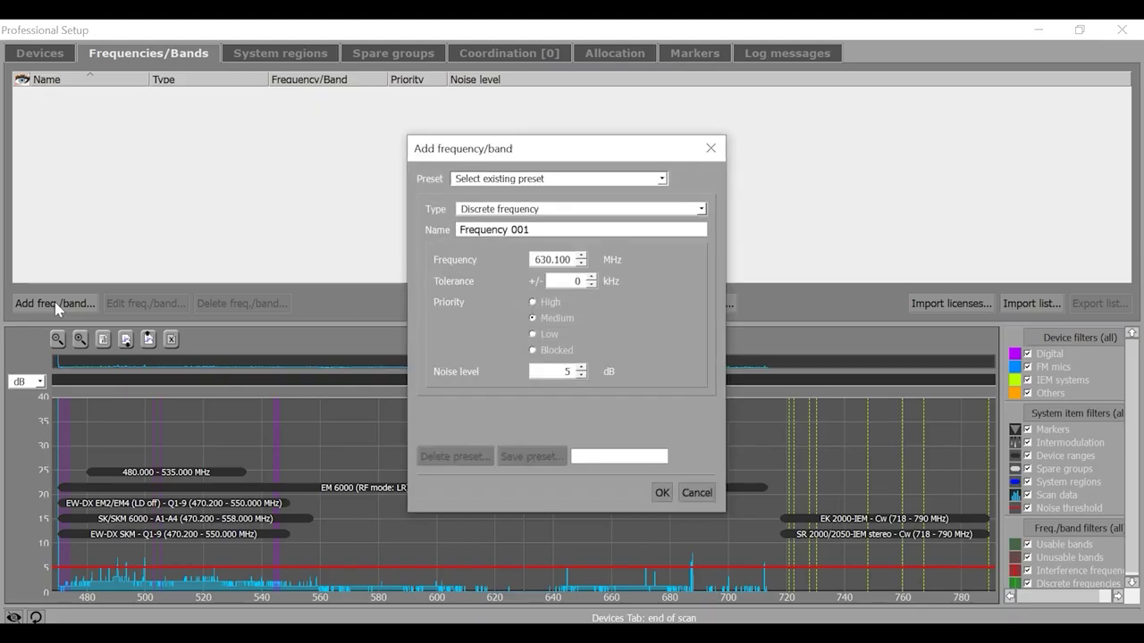
{"action": "left_click", "coordinate": [702, 210]}
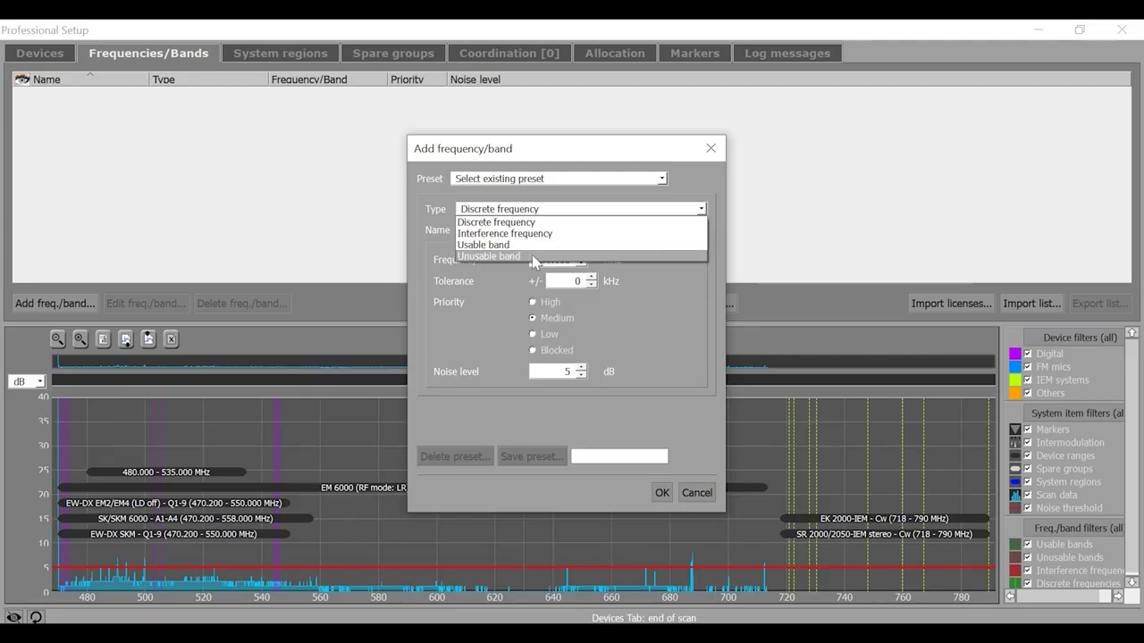
{"action": "left_click", "coordinate": [534, 256]}
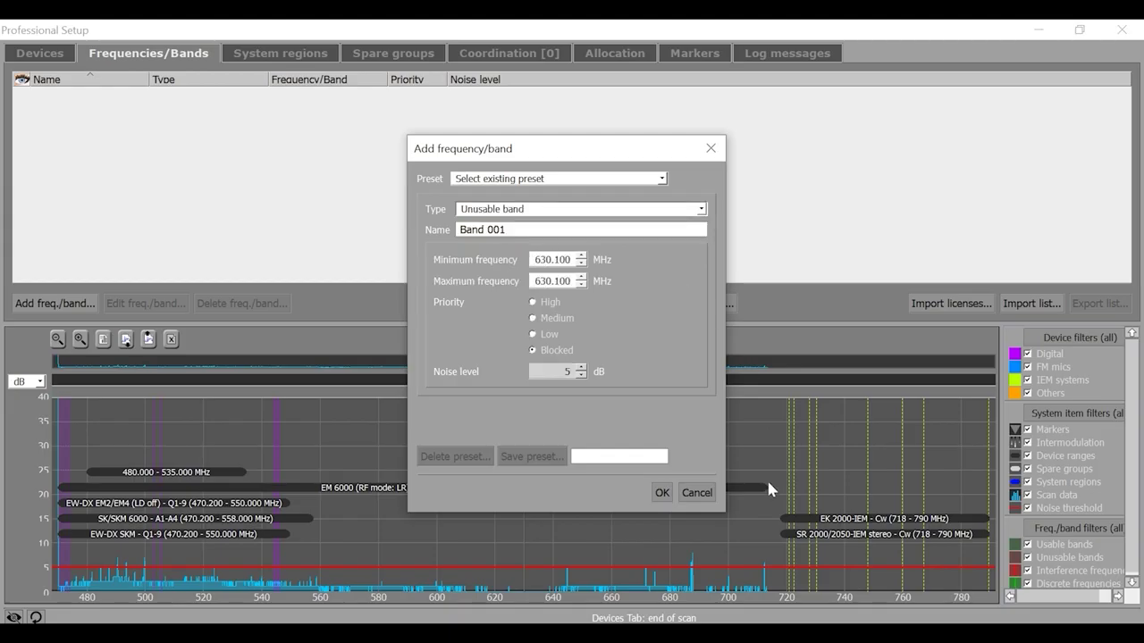
{"action": "left_click", "coordinate": [701, 493]}
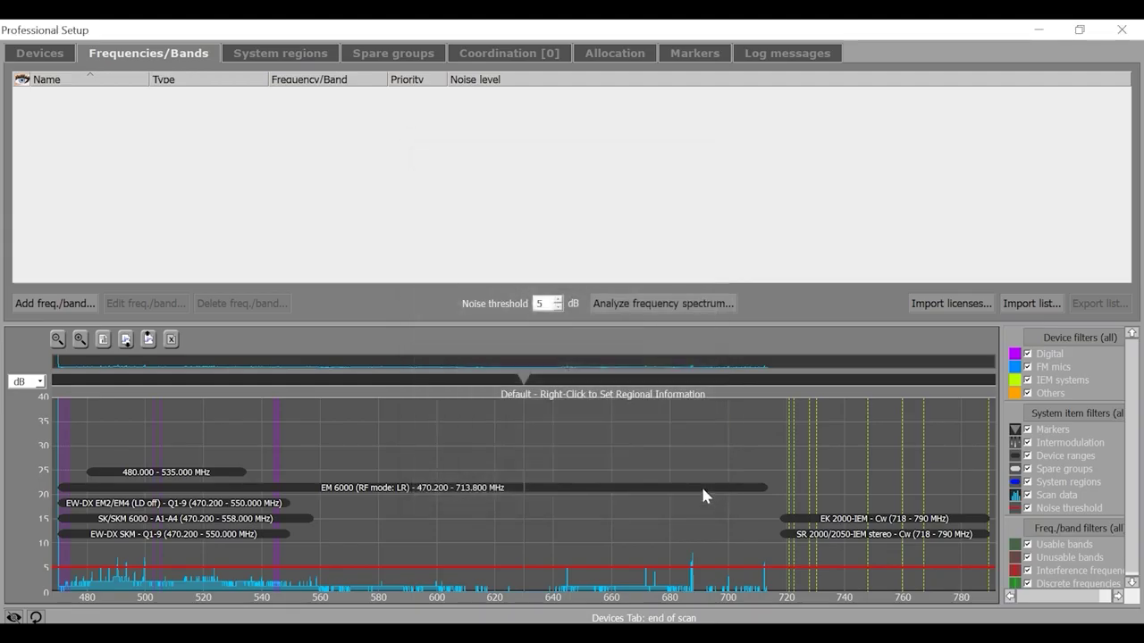
Step: Start a new system region and assign the first three 718–790 MHz IEM channels in the device list to it
{"action": "left_click", "coordinate": [280, 58]}
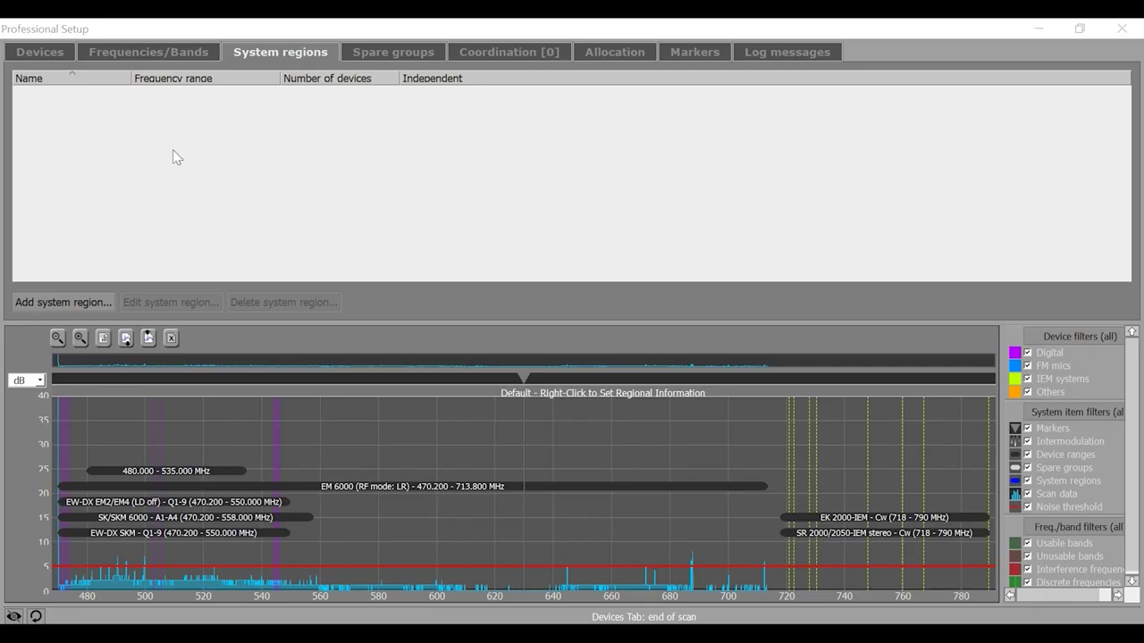
{"action": "left_click", "coordinate": [65, 302]}
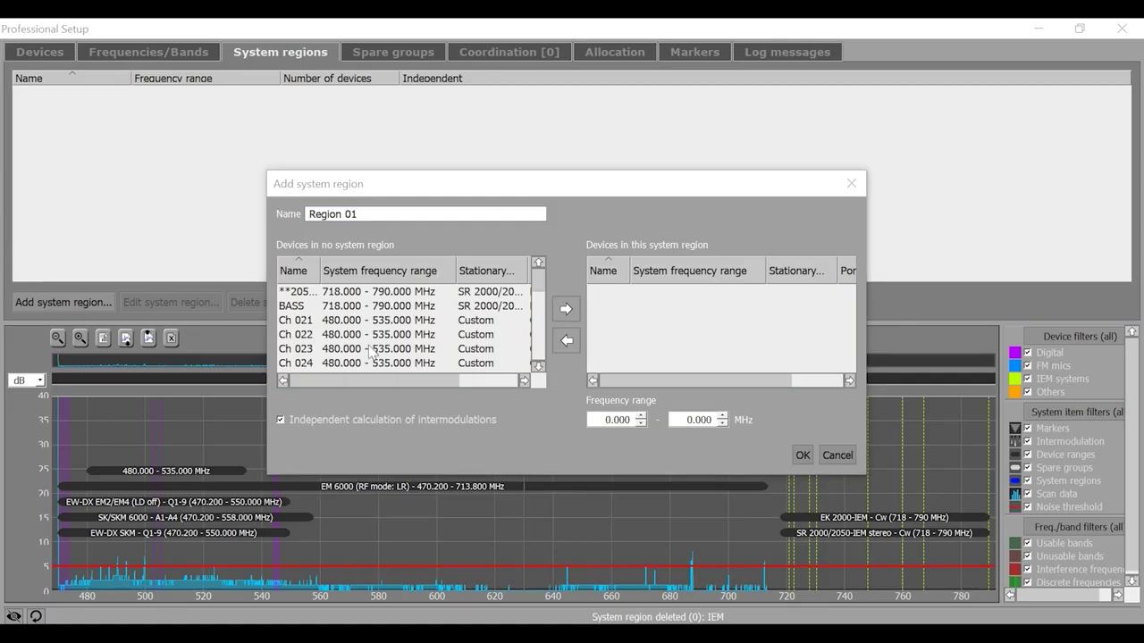
{"action": "left_click", "coordinate": [371, 293]}
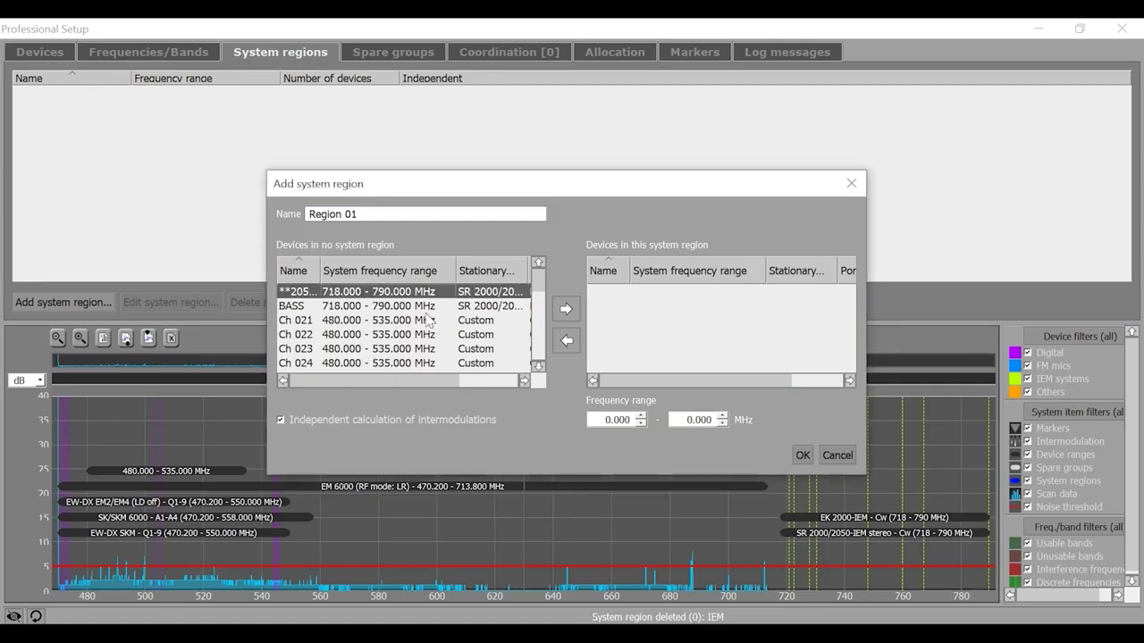
{"action": "left_click", "coordinate": [567, 310]}
{"action": "left_click", "coordinate": [567, 310]}
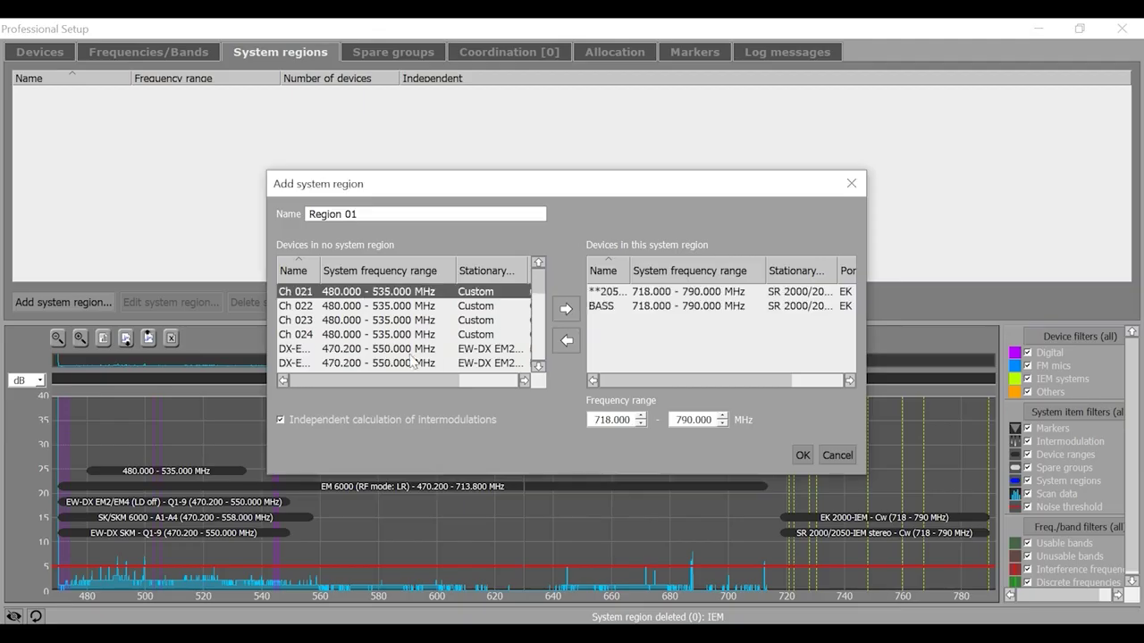
{"action": "scroll", "coordinate": [358, 353], "scroll_direction": "down", "scroll_amount": 1}
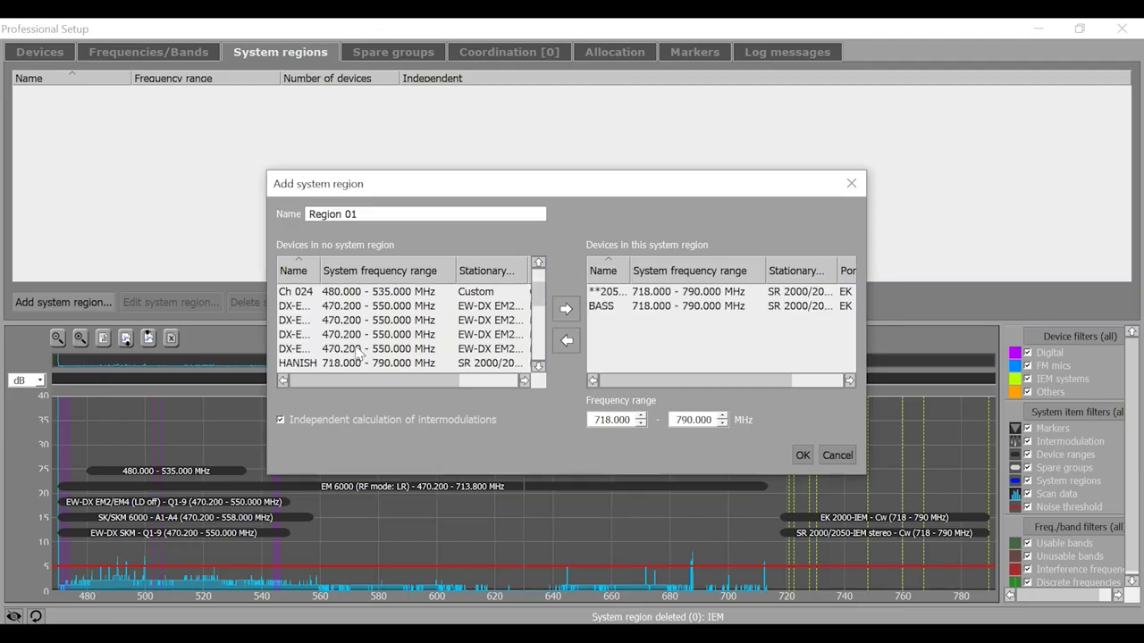
{"action": "left_click", "coordinate": [359, 362]}
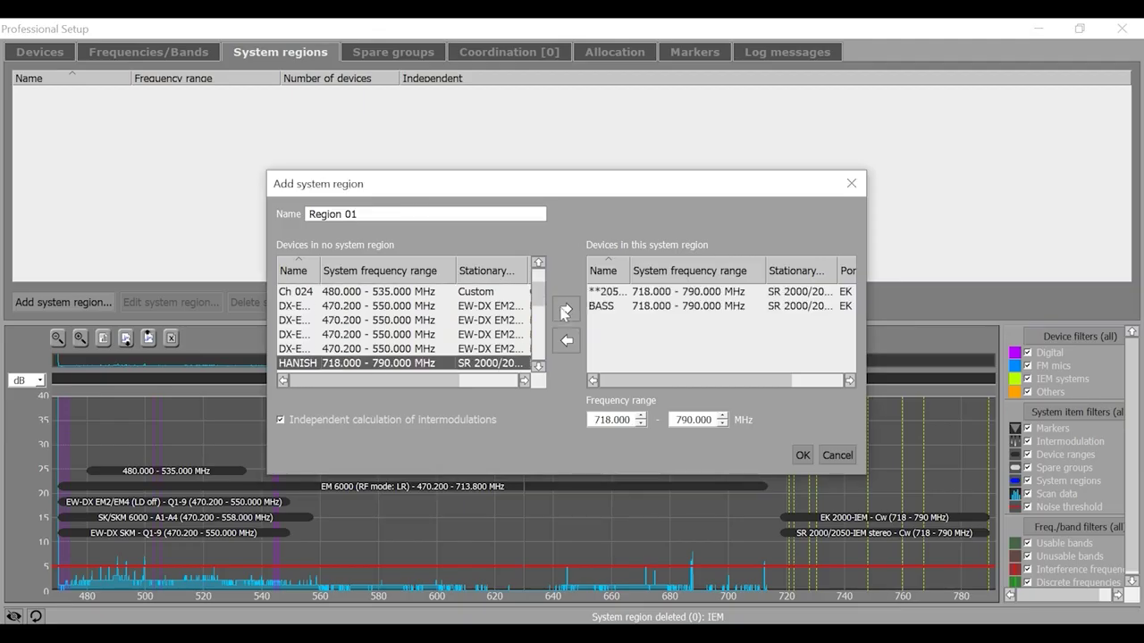
{"action": "left_click", "coordinate": [566, 310]}
Step: Assign the five remaining 718–790 MHz IEM channels, including SOLO, VIOLIN and the vocal channel, to the region
{"action": "scroll", "coordinate": [381, 322], "scroll_direction": "down", "scroll_amount": 1}
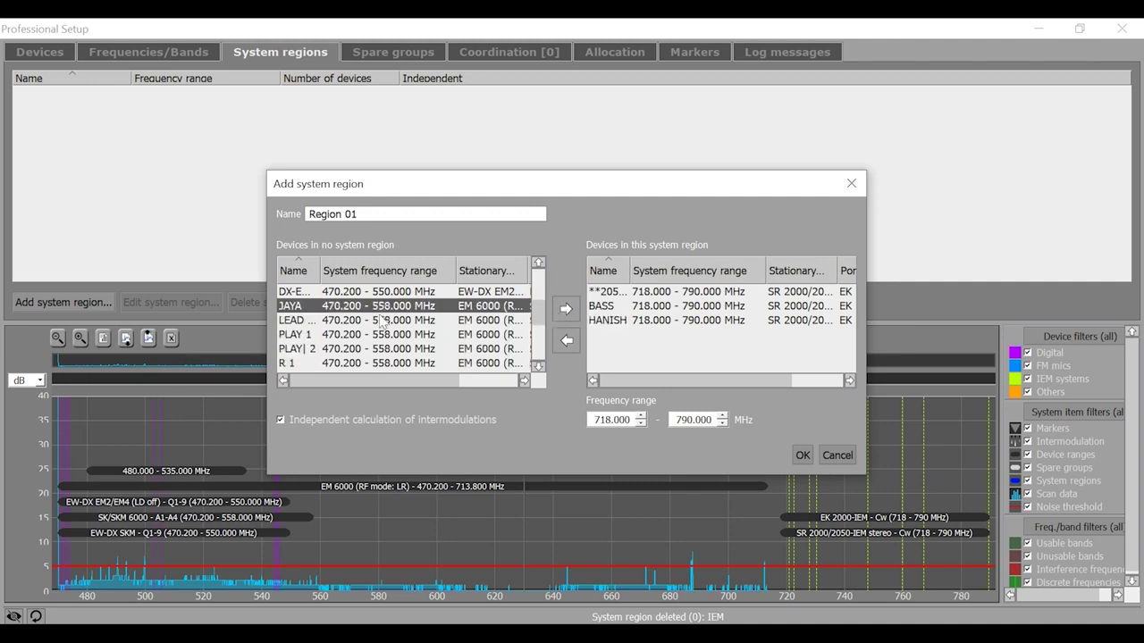
{"action": "scroll", "coordinate": [382, 326], "scroll_direction": "down", "scroll_amount": 2}
{"action": "left_click", "coordinate": [366, 320]}
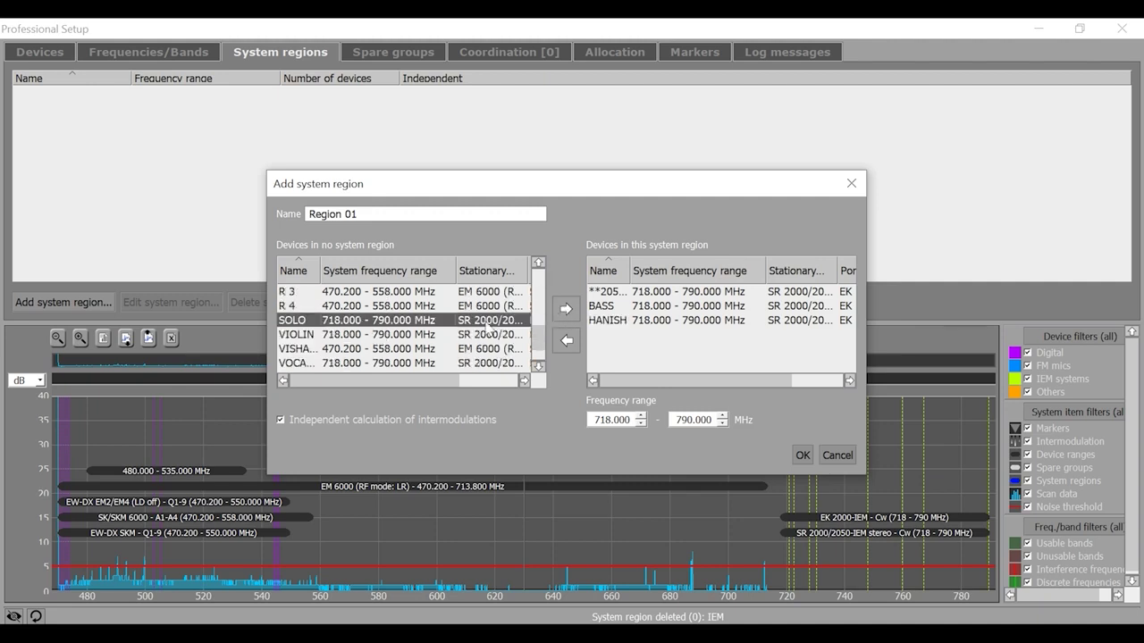
{"action": "left_click", "coordinate": [566, 310]}
{"action": "left_click", "coordinate": [566, 309]}
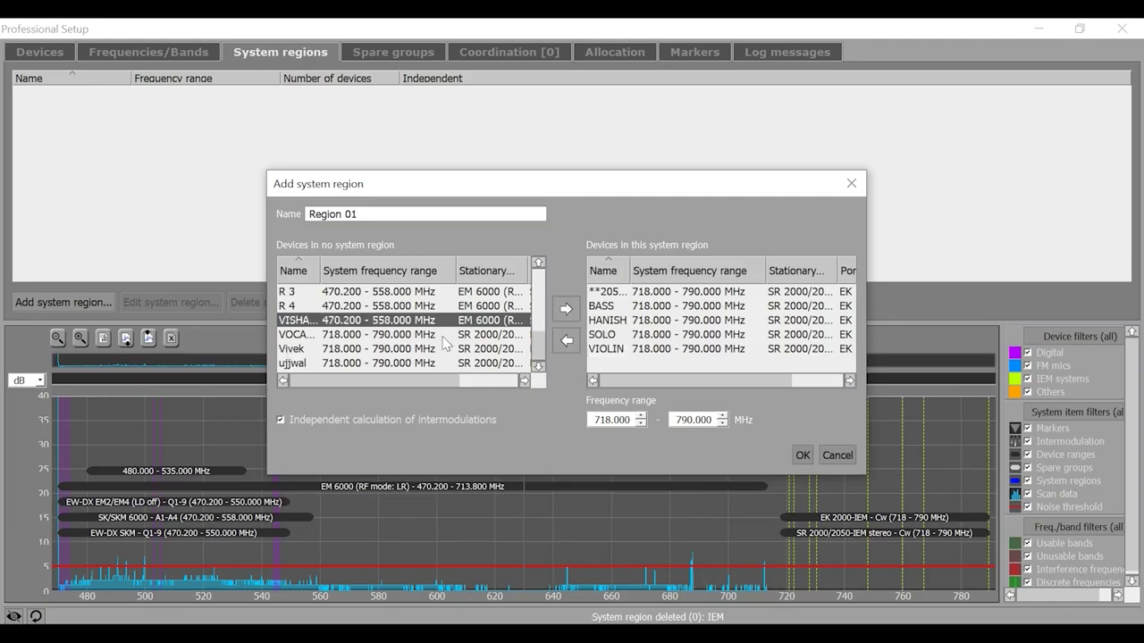
{"action": "left_click", "coordinate": [360, 335]}
{"action": "left_click", "coordinate": [566, 309]}
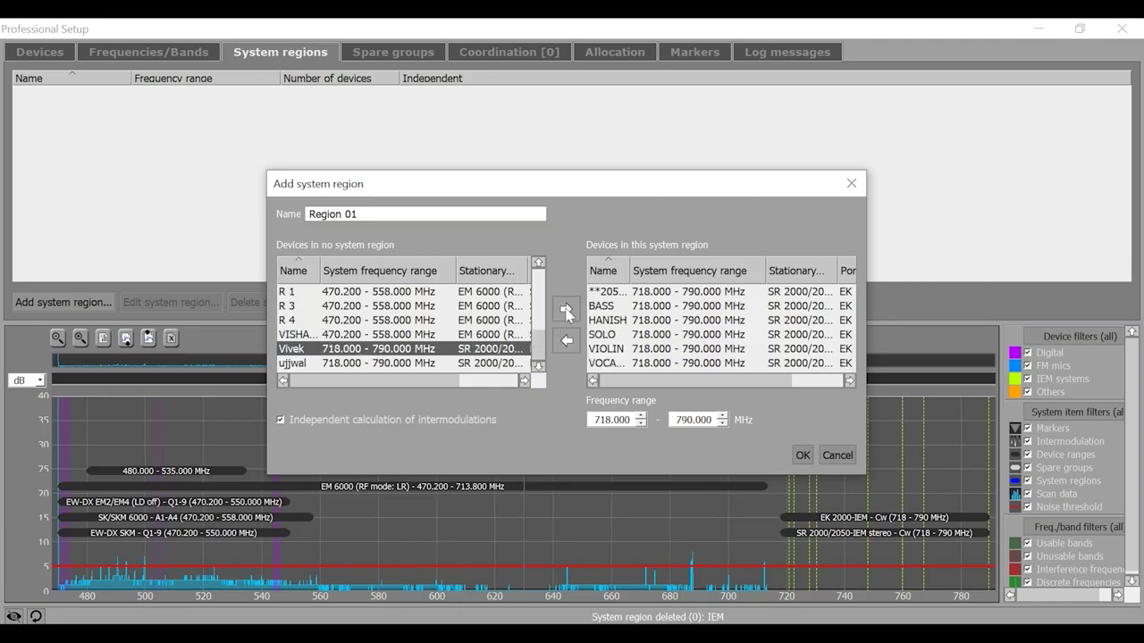
{"action": "left_click", "coordinate": [566, 310]}
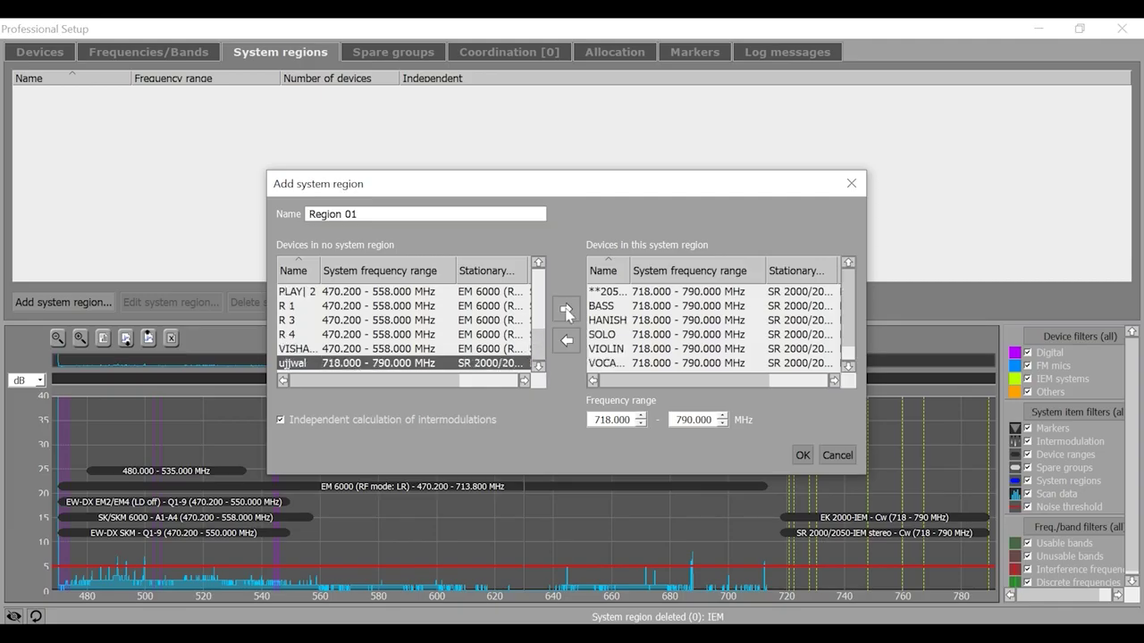
{"action": "left_click", "coordinate": [566, 309]}
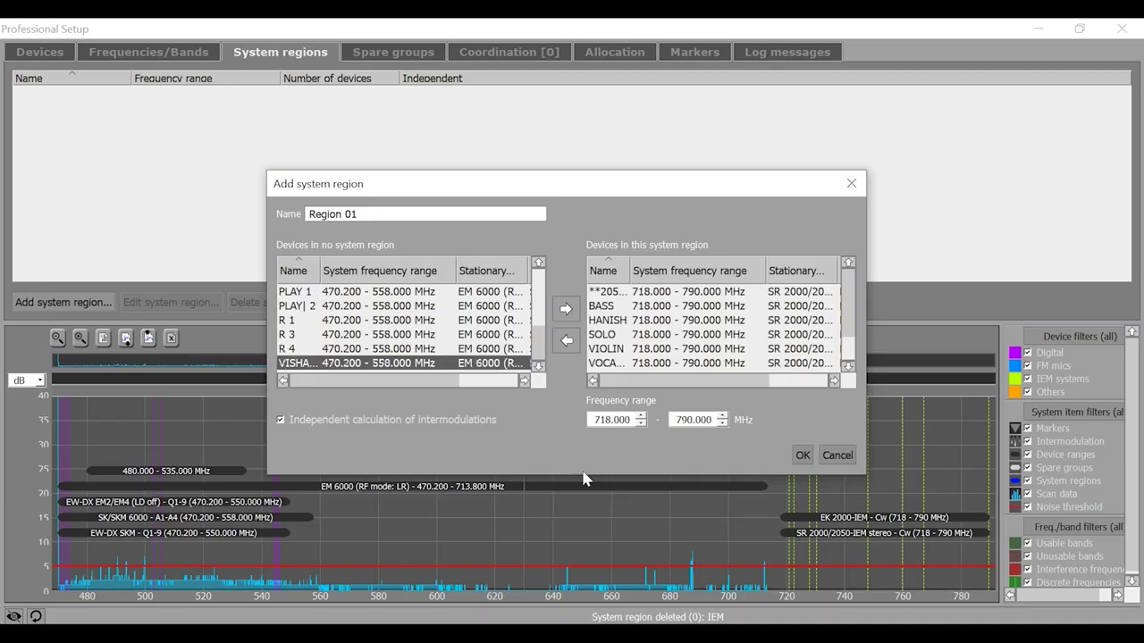
Step: Name the system region IEM and save it
{"action": "left_click_drag", "start_coordinate": [358, 215], "coordinate": [226, 218]}
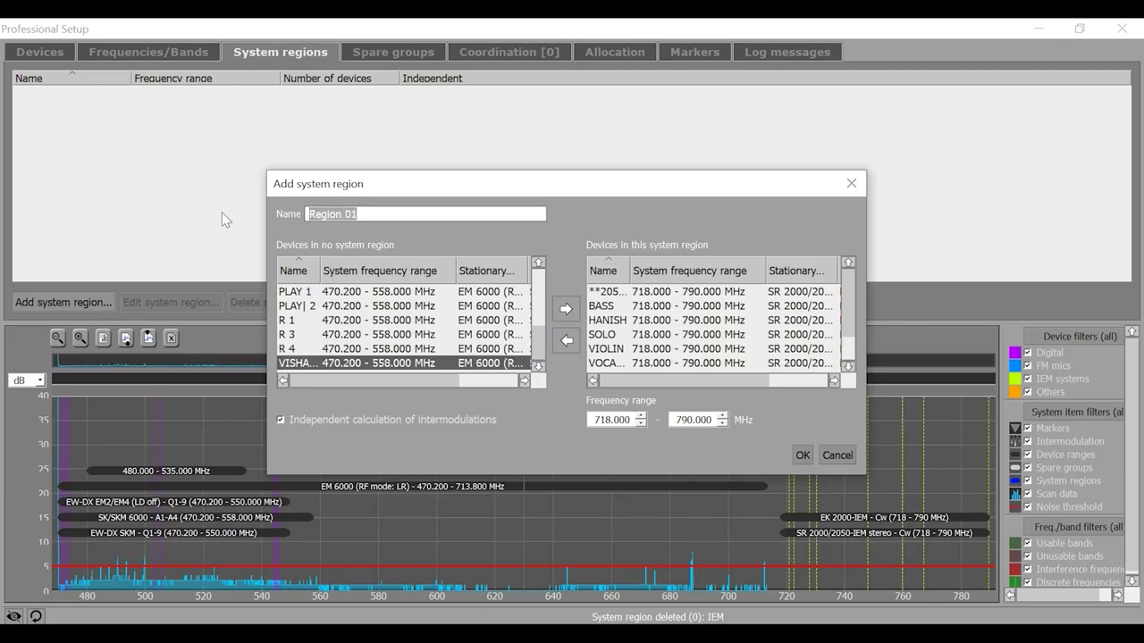
{"action": "type", "text": "IEM"}
{"action": "left_click", "coordinate": [803, 456]}
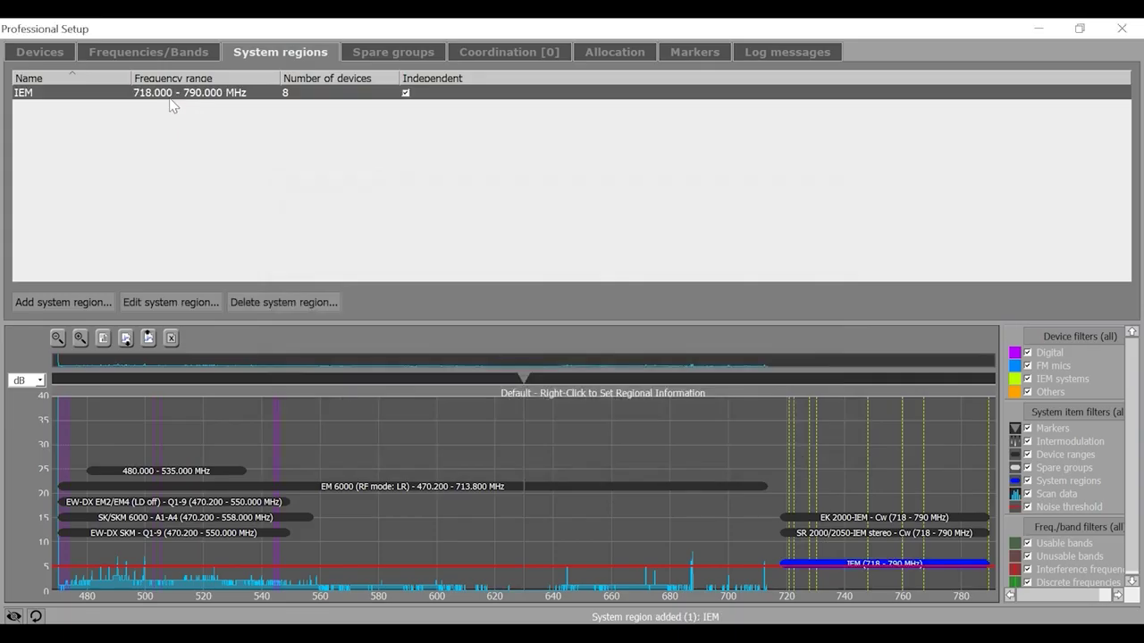
Step: Start a new system region and assign all eight EM 6000 channels with the 470.200–558.000 MHz range to it
{"action": "left_click", "coordinate": [96, 306]}
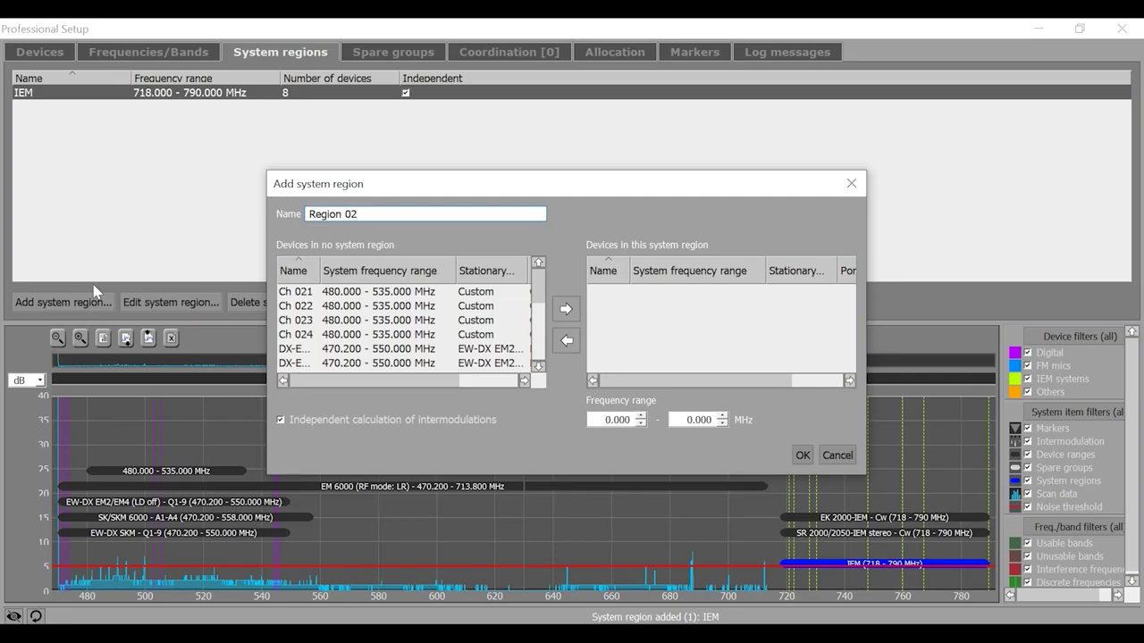
{"action": "scroll", "coordinate": [376, 328], "scroll_direction": "down", "scroll_amount": 5}
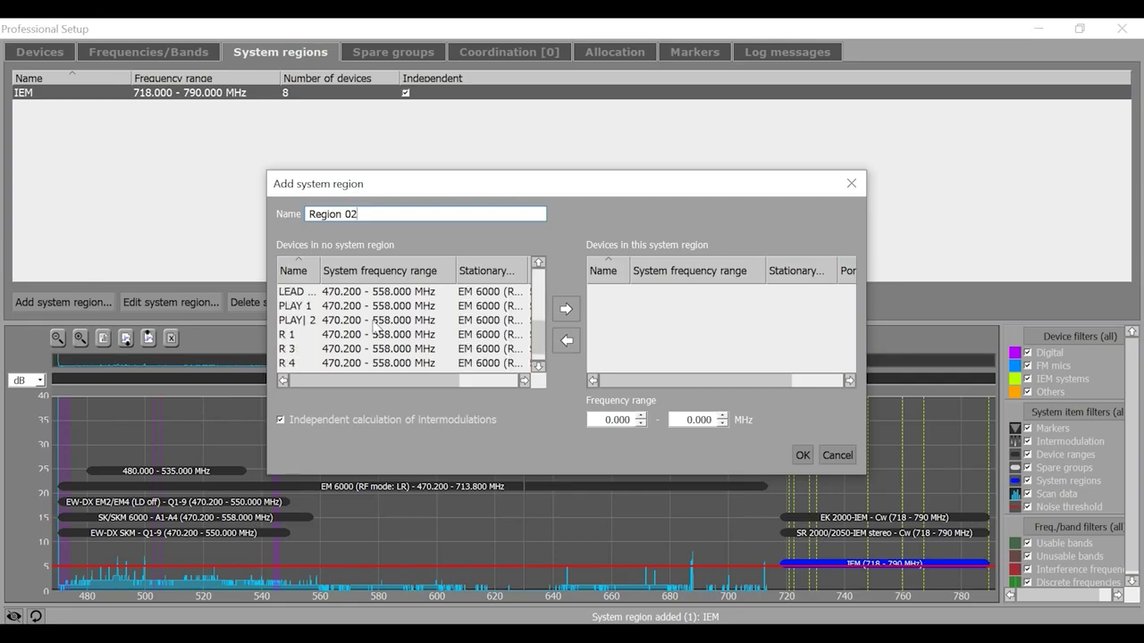
{"action": "scroll", "coordinate": [376, 328], "scroll_direction": "up", "scroll_amount": 1}
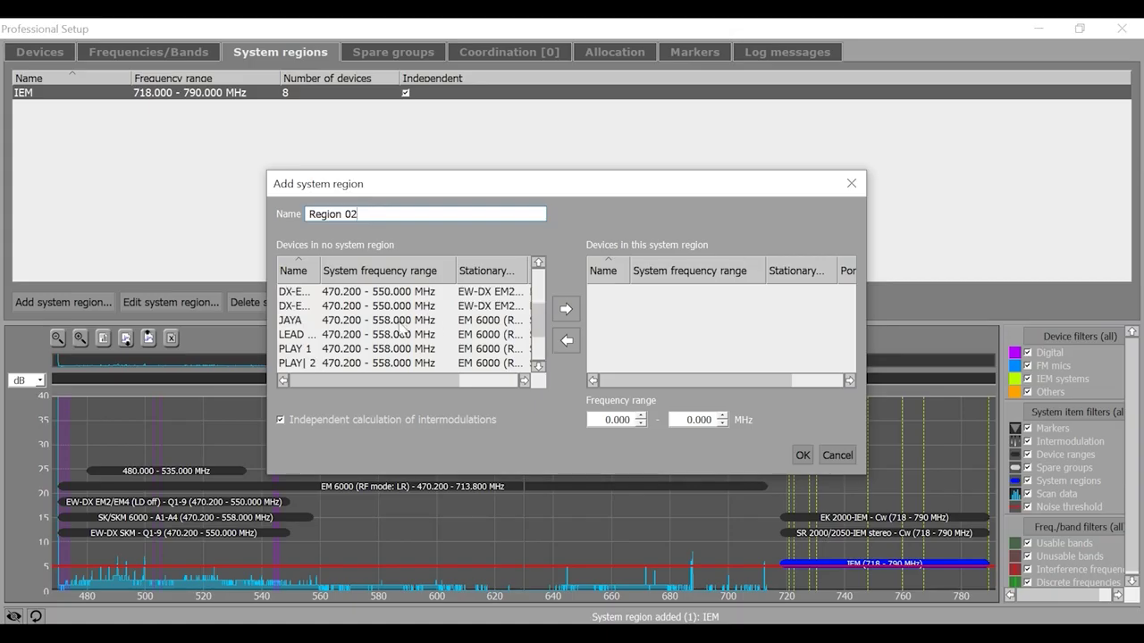
{"action": "left_click", "coordinate": [399, 321]}
{"action": "left_click", "coordinate": [566, 309]}
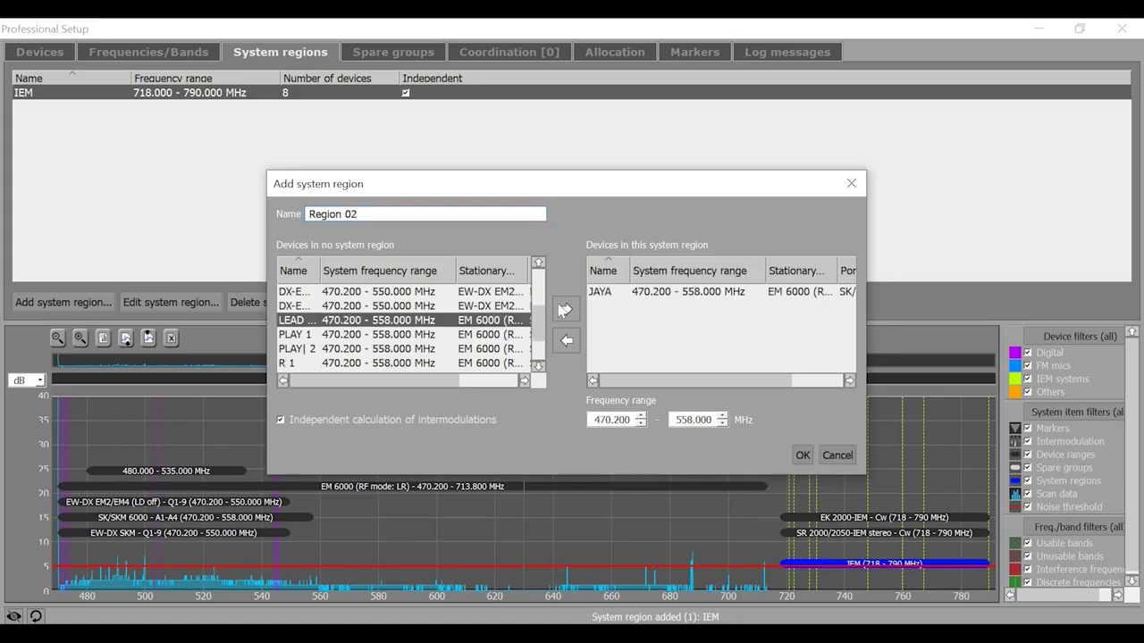
{"action": "left_click", "coordinate": [565, 309]}
{"action": "left_click", "coordinate": [565, 309]}
{"action": "left_click", "coordinate": [564, 309]}
{"action": "left_click", "coordinate": [565, 309]}
{"action": "left_click", "coordinate": [565, 309]}
{"action": "left_click", "coordinate": [565, 309]}
{"action": "left_click", "coordinate": [564, 309]}
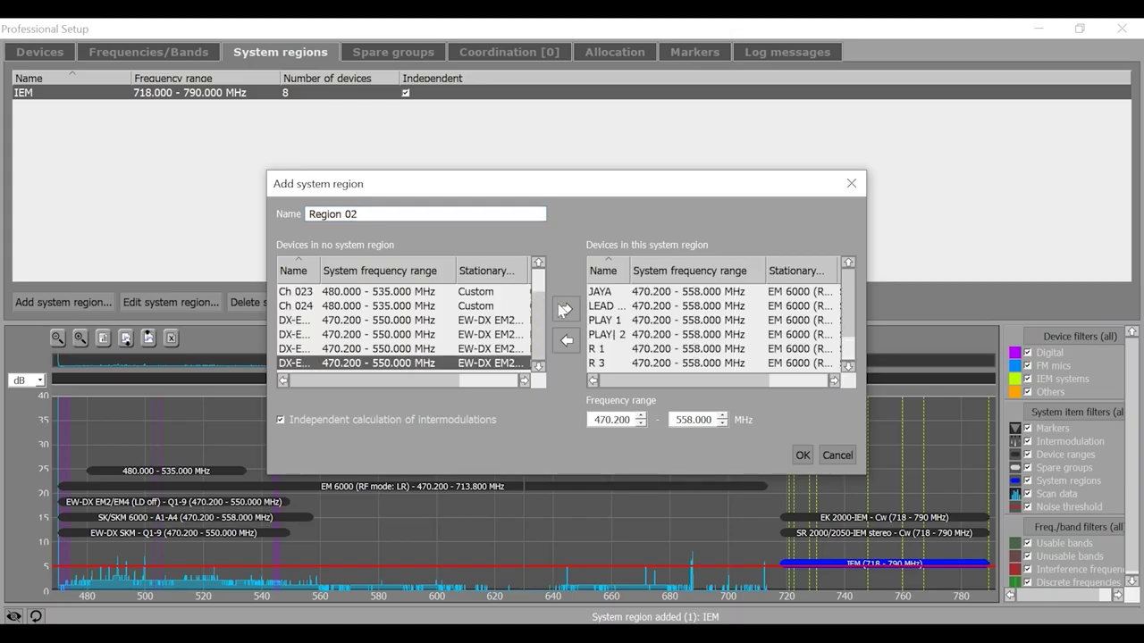
{"action": "scroll", "coordinate": [691, 338], "scroll_direction": "down", "scroll_amount": 1}
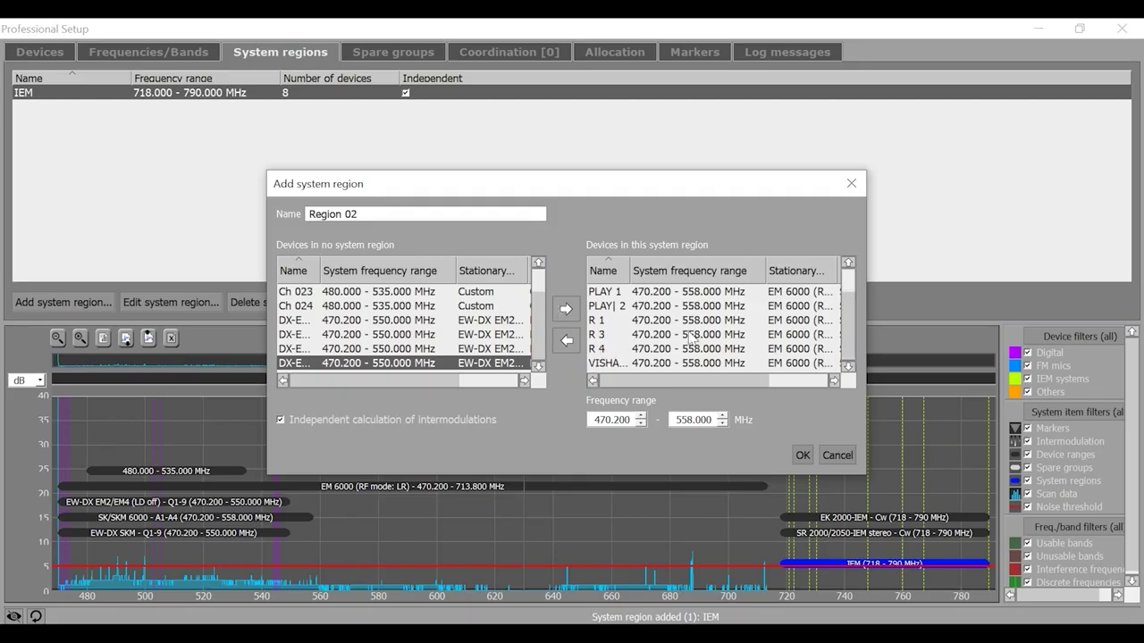
{"action": "scroll", "coordinate": [731, 343], "scroll_direction": "up", "scroll_amount": 1}
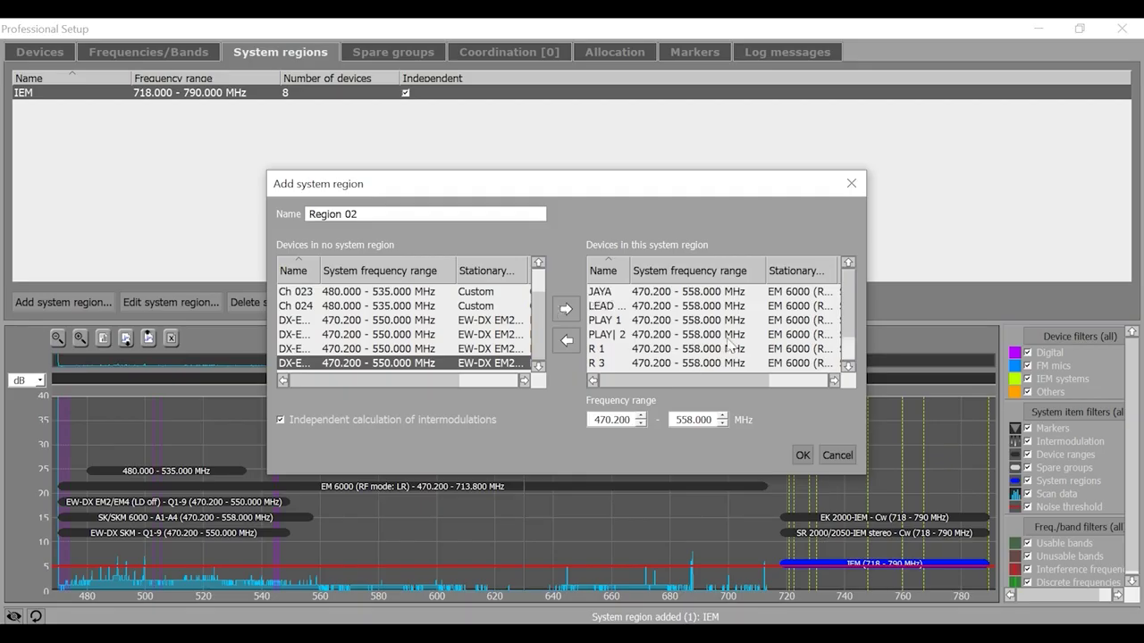
Step: Name the system region D6K, limit its upper frequency to 485 MHz and save it
{"action": "left_click_drag", "start_coordinate": [388, 214], "coordinate": [265, 212]}
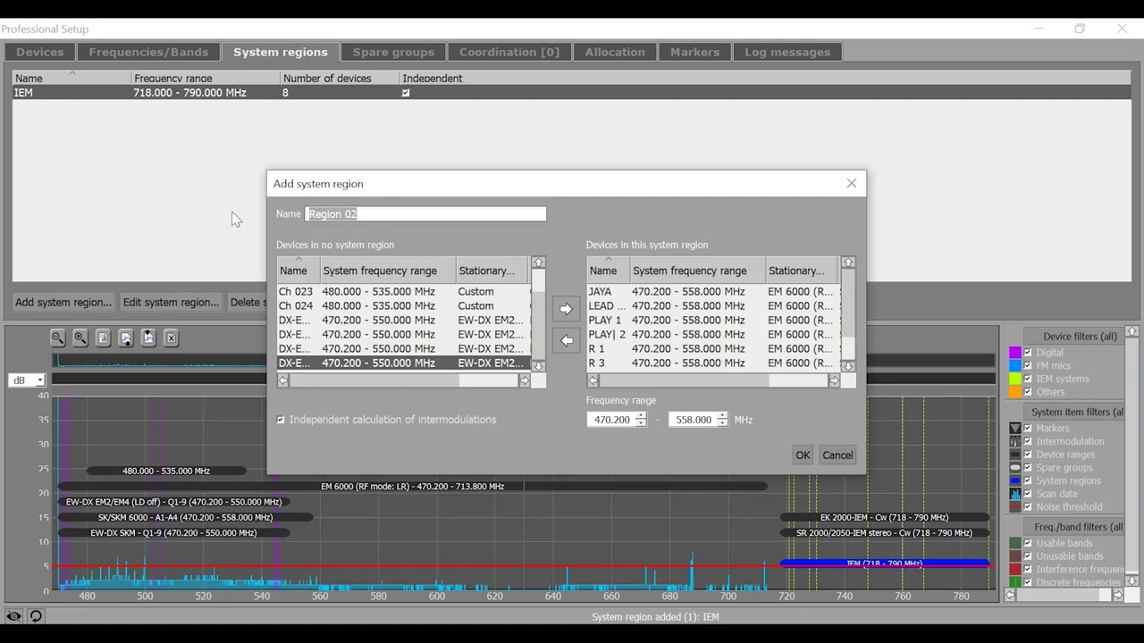
{"action": "type", "text": "D6K"}
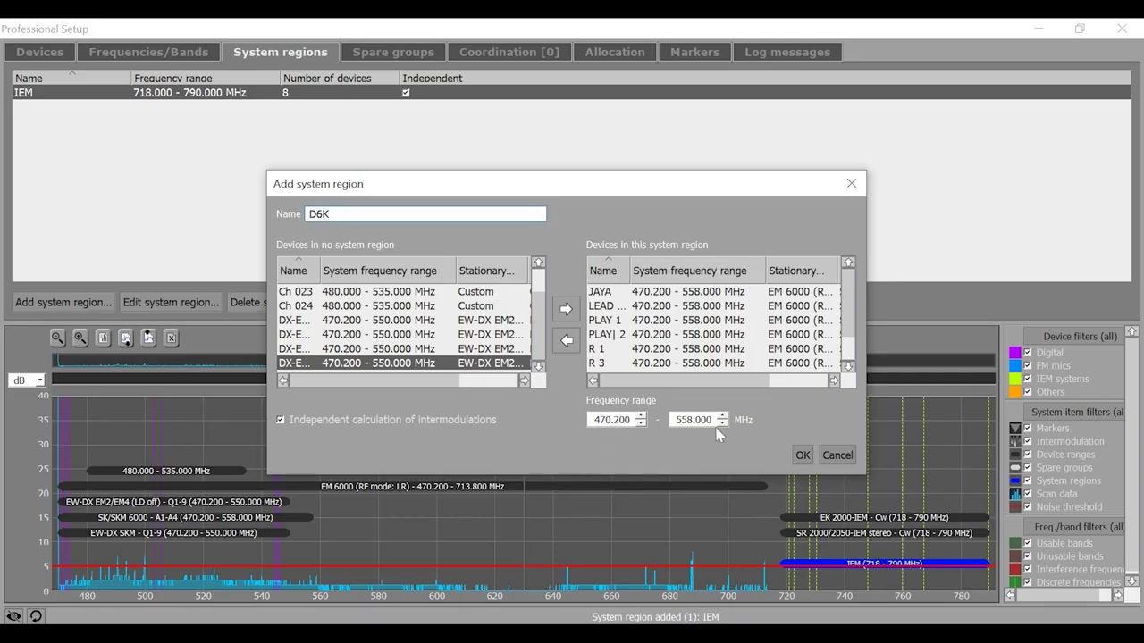
{"action": "left_click", "coordinate": [685, 419]}
{"action": "left_click_drag", "start_coordinate": [693, 419], "coordinate": [672, 419]}
{"action": "type", "text": "4"}
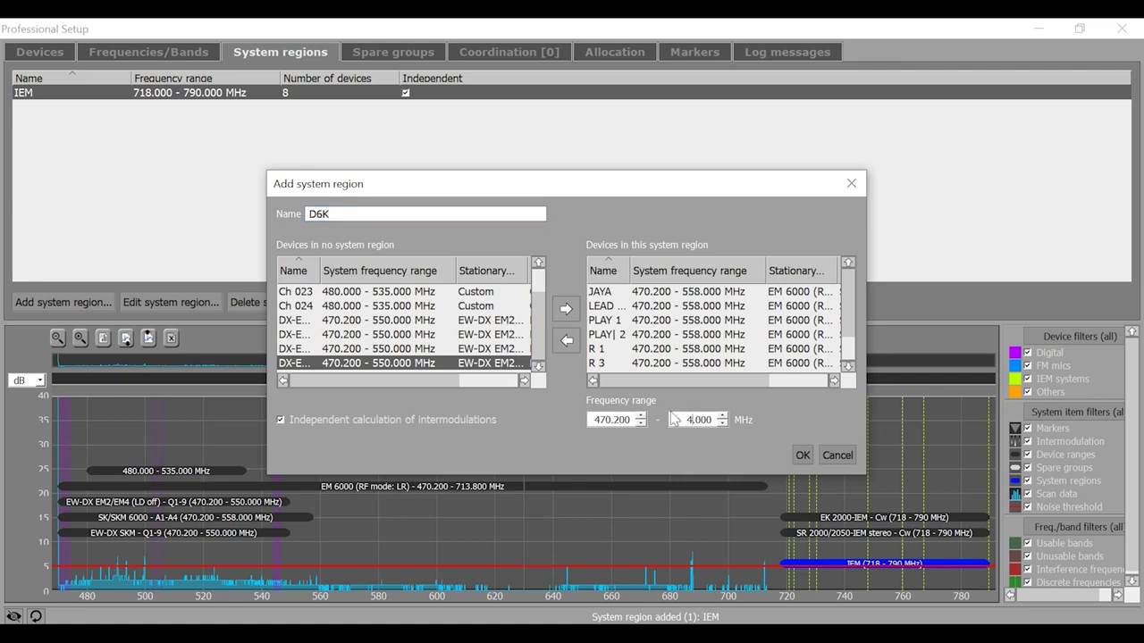
{"action": "type", "text": "85"}
{"action": "left_click", "coordinate": [802, 456]}
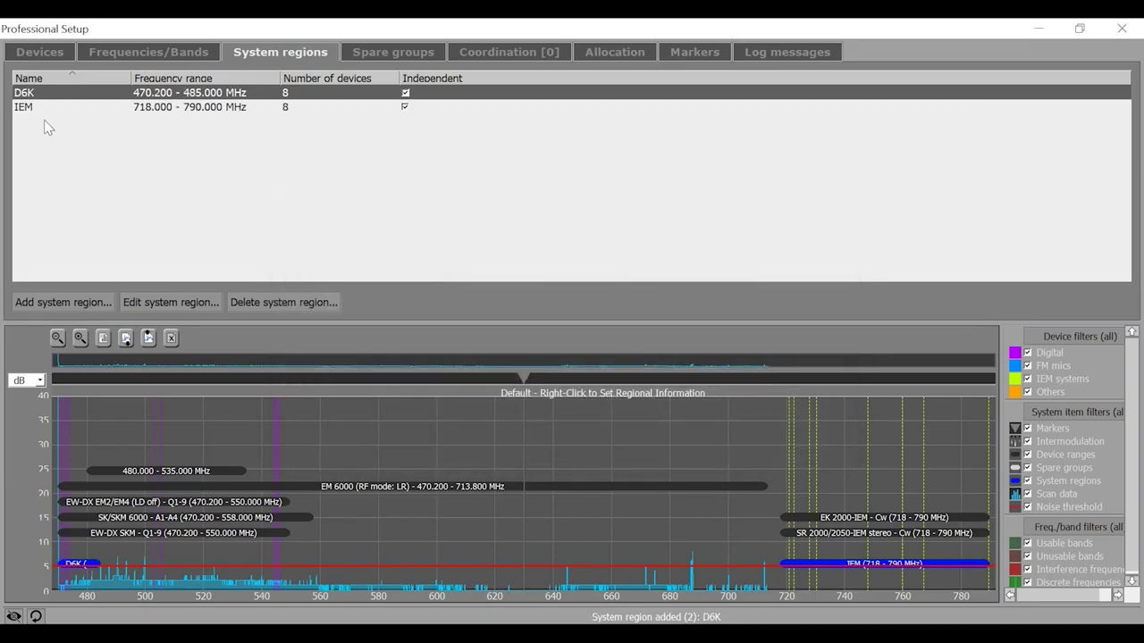
Step: Start another system region and assign the four EW-DX channels to it
{"action": "left_click", "coordinate": [67, 304]}
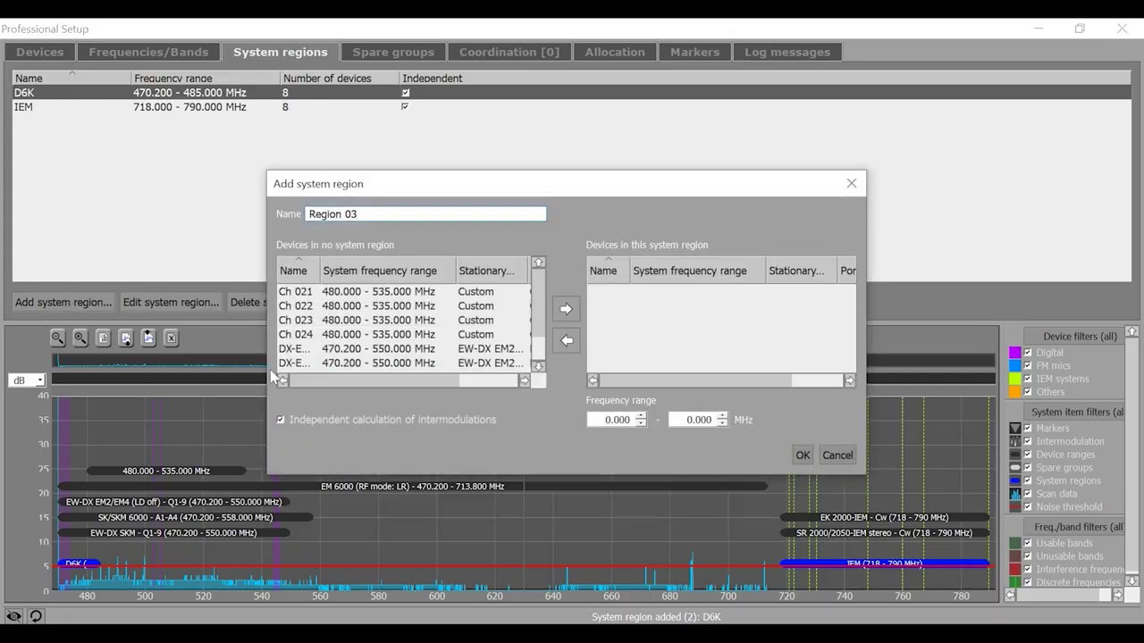
{"action": "left_click", "coordinate": [338, 350]}
{"action": "left_click", "coordinate": [567, 311]}
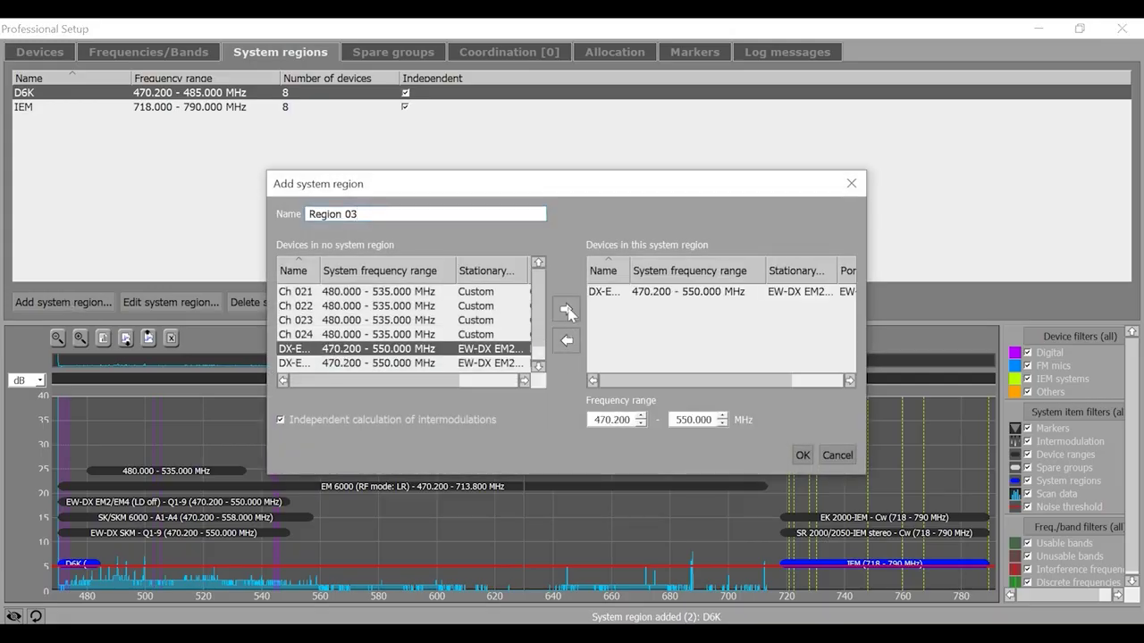
{"action": "left_click", "coordinate": [567, 311]}
{"action": "left_click", "coordinate": [568, 310]}
{"action": "left_click", "coordinate": [568, 311]}
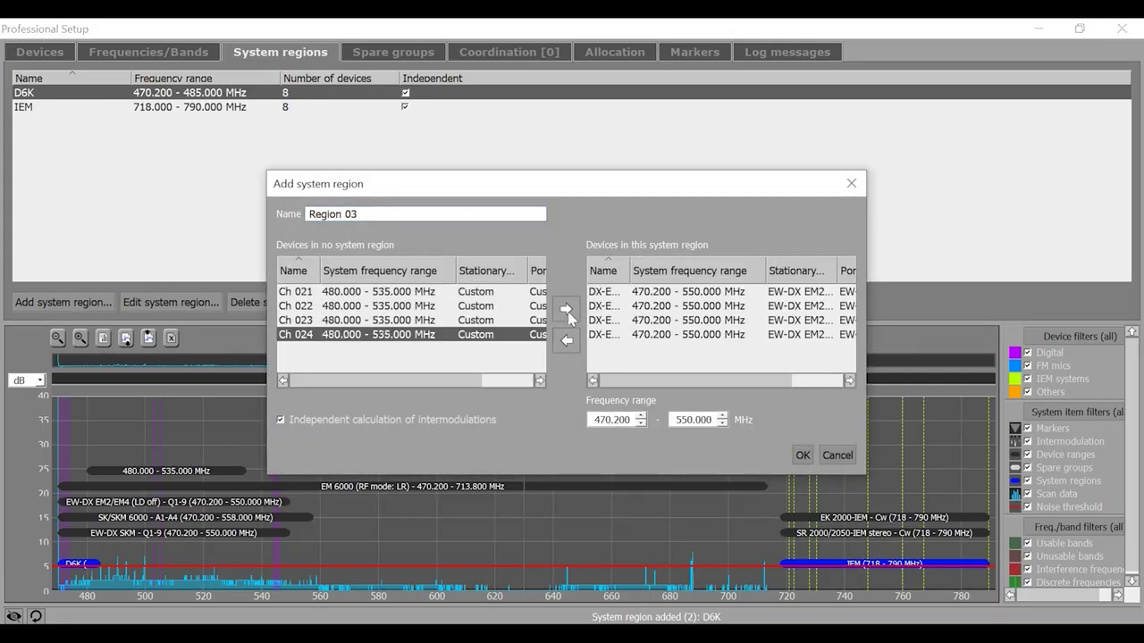
Step: Name the system region EW-DX, set its frequency range to 490.200–500.000 MHz and save it
{"action": "left_click_drag", "start_coordinate": [368, 215], "coordinate": [207, 223]}
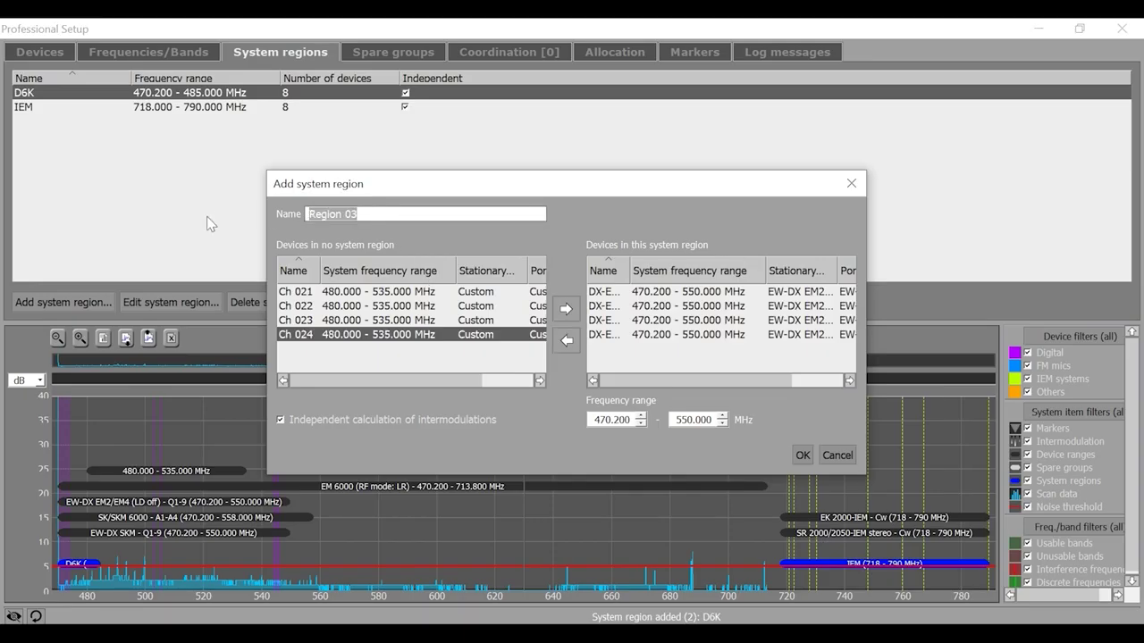
{"action": "type", "text": "EW-DX"}
{"action": "left_click", "coordinate": [608, 422]}
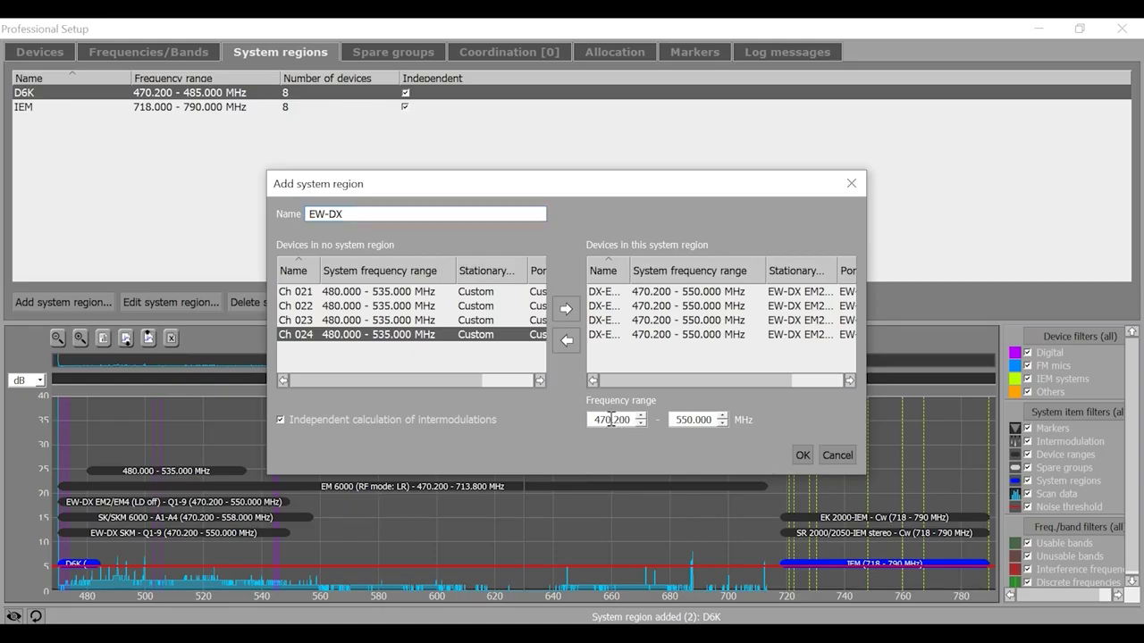
{"action": "double_click", "coordinate": [610, 420]}
{"action": "type", "text": "490"}
{"action": "left_click", "coordinate": [688, 420]}
{"action": "key", "text": "BackSpace"}
{"action": "type", "text": "0"}
{"action": "left_click", "coordinate": [802, 455]}
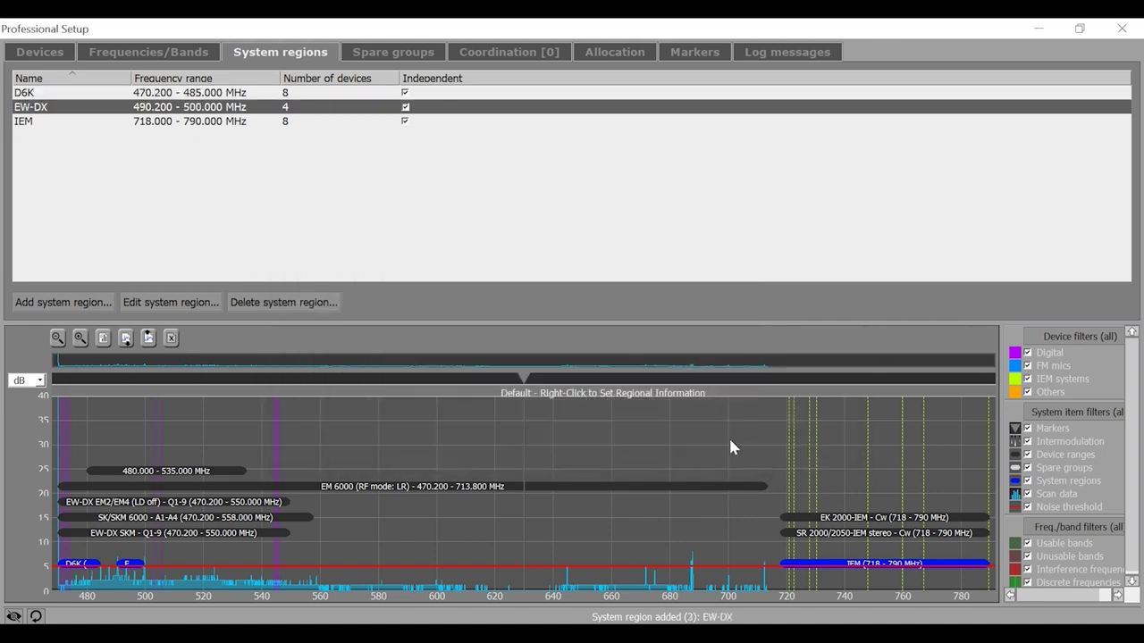
Step: Start a further system region and assign the custom channels Ch 021 to Ch 024 to it
{"action": "left_click", "coordinate": [64, 306]}
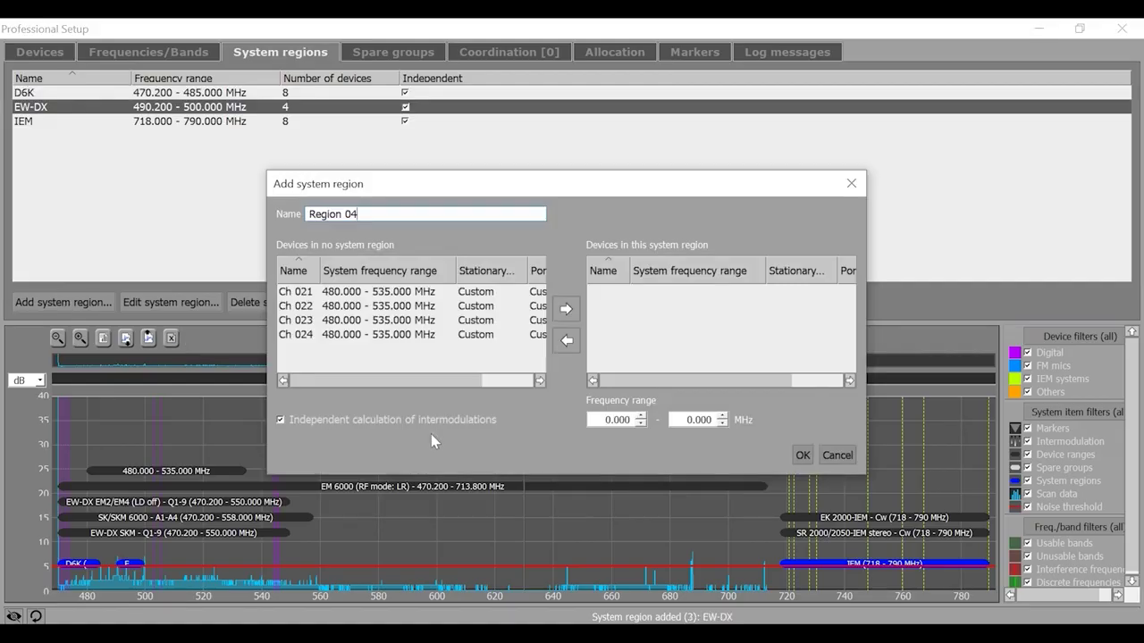
{"action": "left_click", "coordinate": [345, 294]}
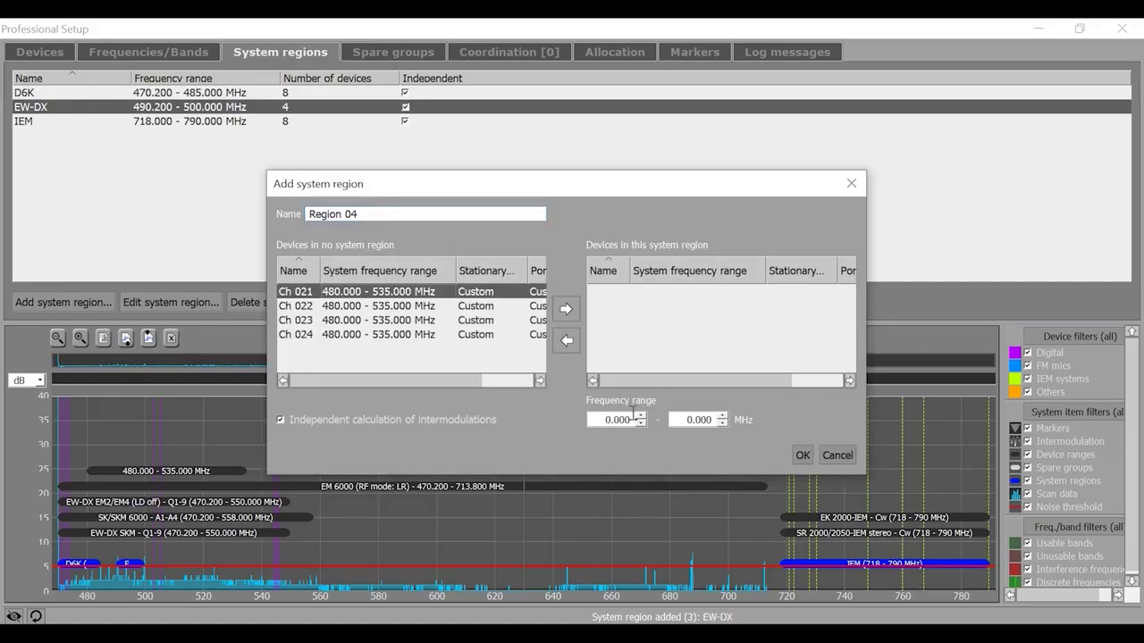
{"action": "left_click", "coordinate": [566, 310]}
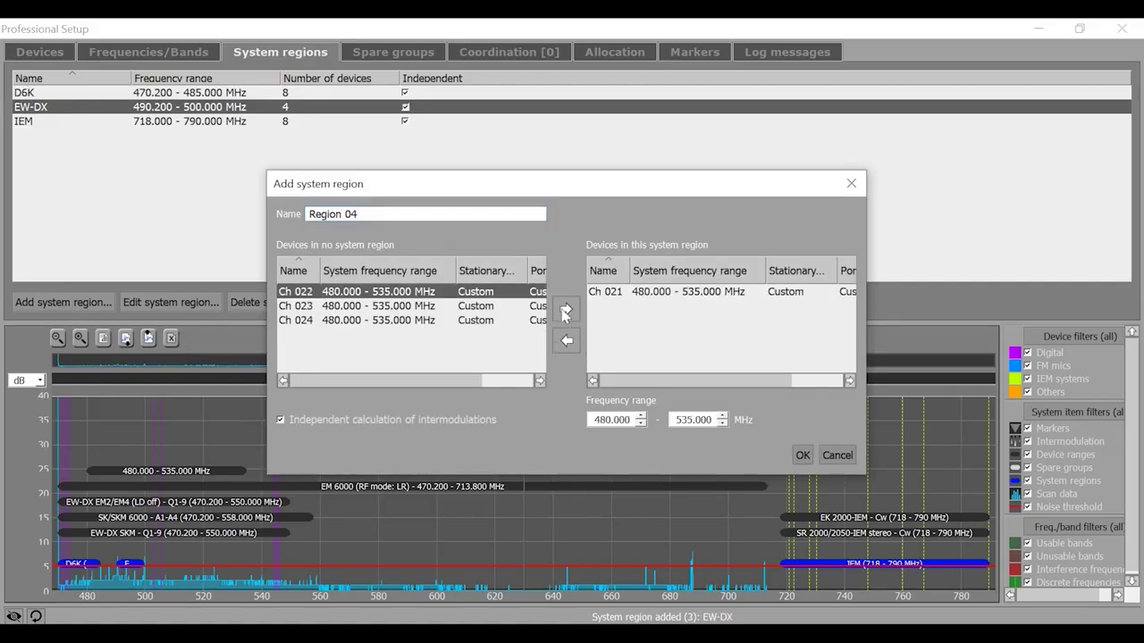
{"action": "left_click", "coordinate": [565, 310]}
{"action": "left_click", "coordinate": [565, 310]}
{"action": "left_click", "coordinate": [566, 310]}
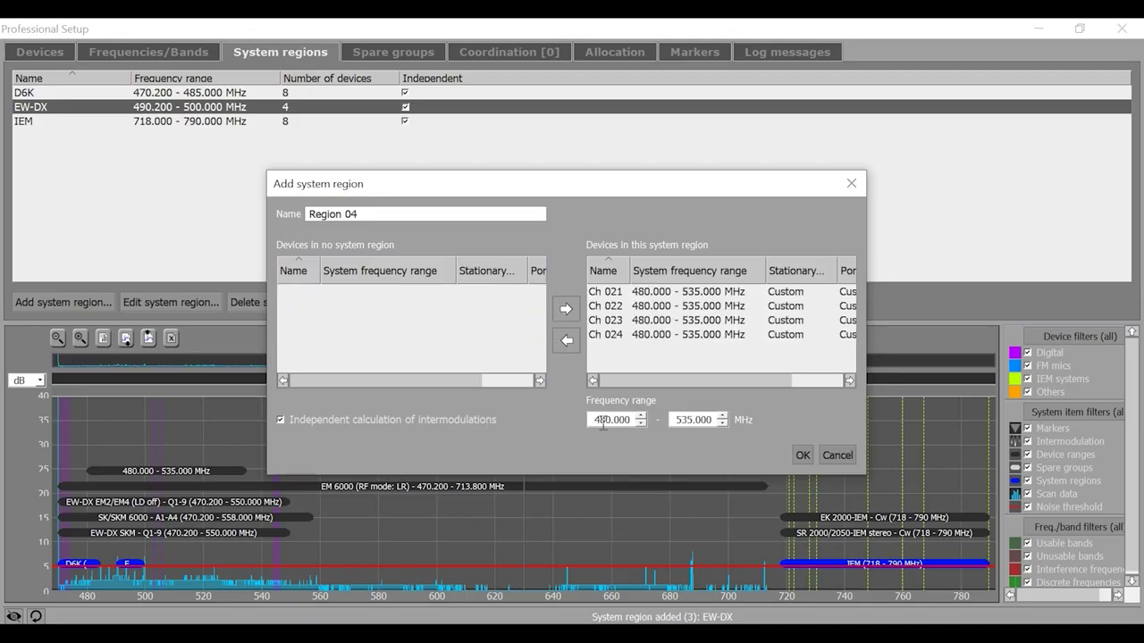
Step: Set the frequency range of the custom channels' region to 505–520 MHz
{"action": "key", "text": "BackSpace"}
{"action": "key", "text": "BackSpace"}
{"action": "key", "text": "BackSpace"}
{"action": "type", "text": "505"}
{"action": "key", "text": "BackSpace"}
{"action": "key", "text": "BackSpace"}
{"action": "type", "text": "20"}
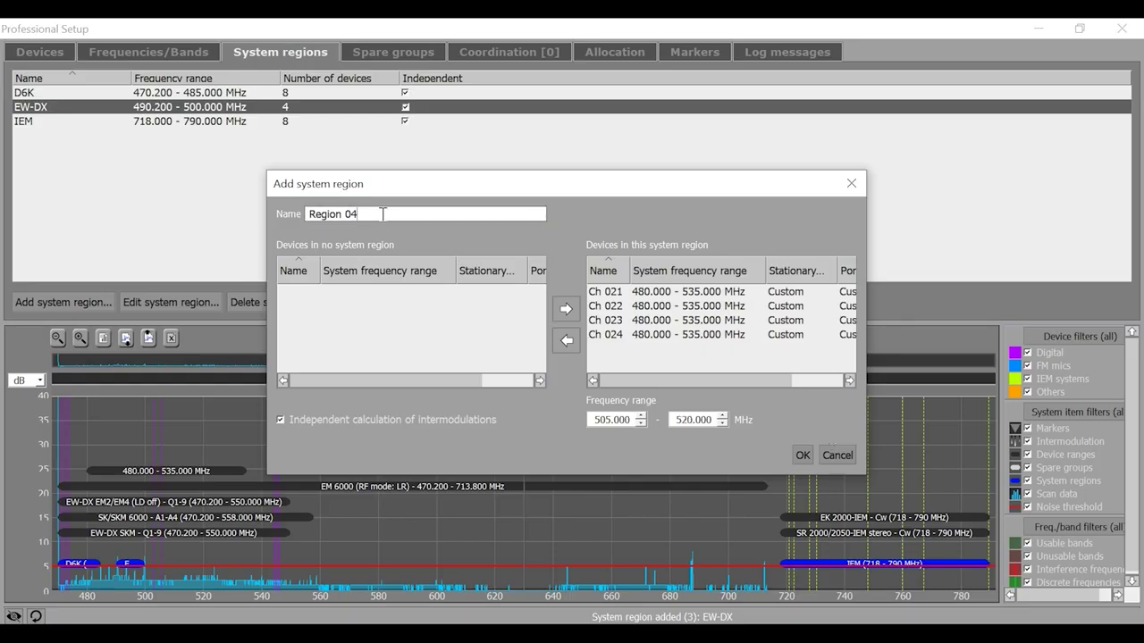
Step: Name the system region Custom and save it, then select the D6K region in the list
{"action": "left_click_drag", "start_coordinate": [387, 216], "coordinate": [277, 219]}
{"action": "type", "text": "Custom"}
{"action": "left_click", "coordinate": [802, 455]}
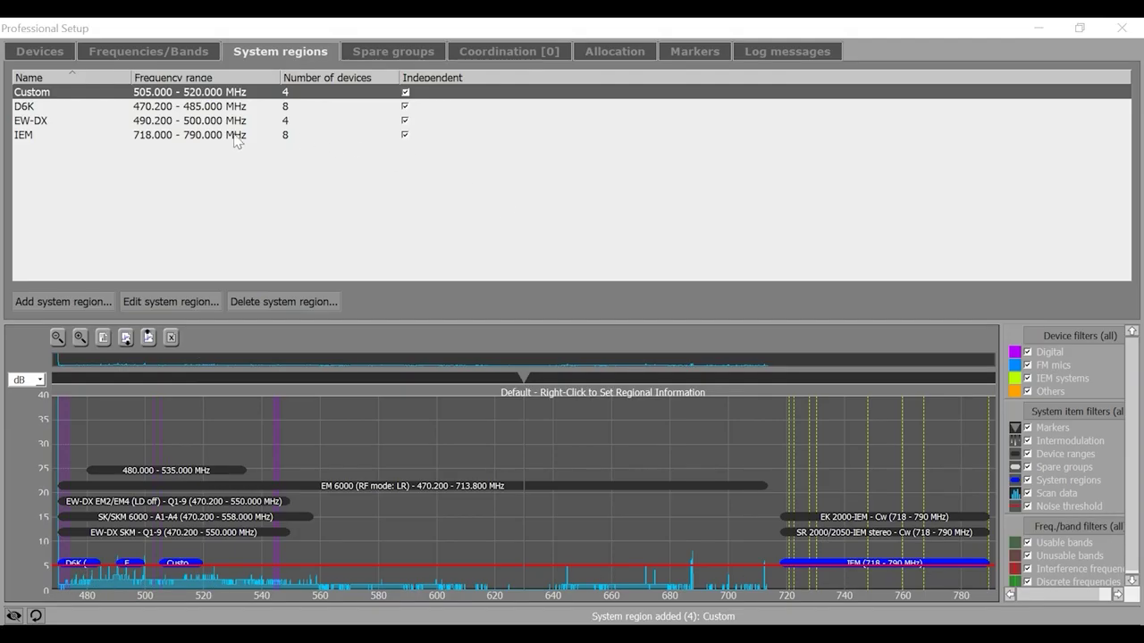
{"action": "left_click", "coordinate": [175, 107]}
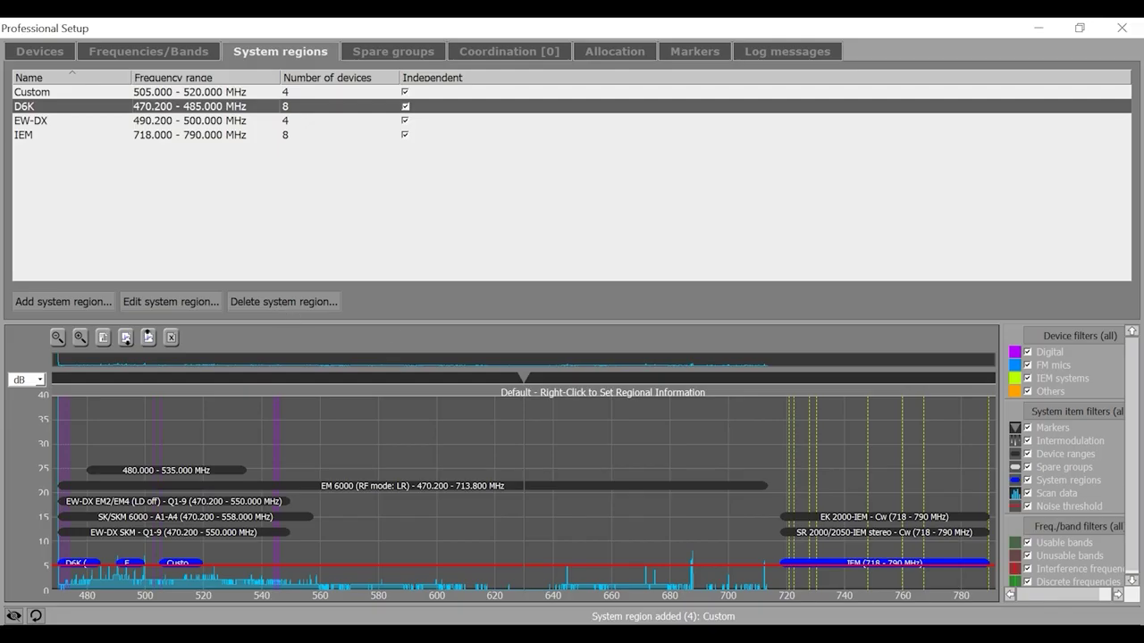
Step: Create a spare group containing all EM 6000 devices of the D6K region, with four spare frequencies
{"action": "left_click", "coordinate": [374, 54]}
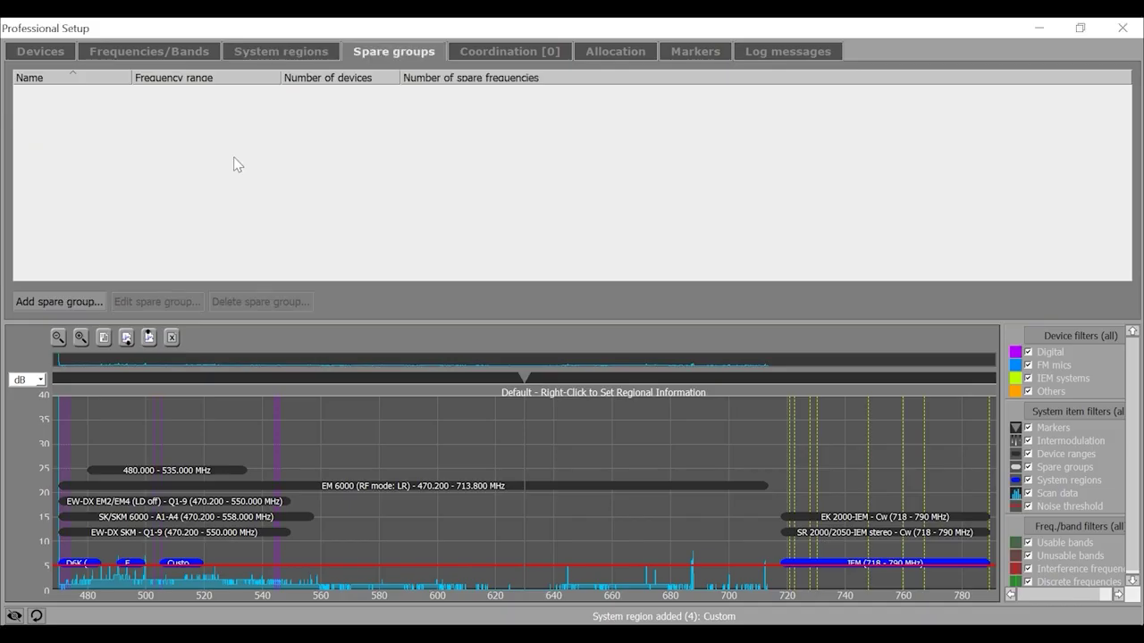
{"action": "left_click", "coordinate": [71, 303]}
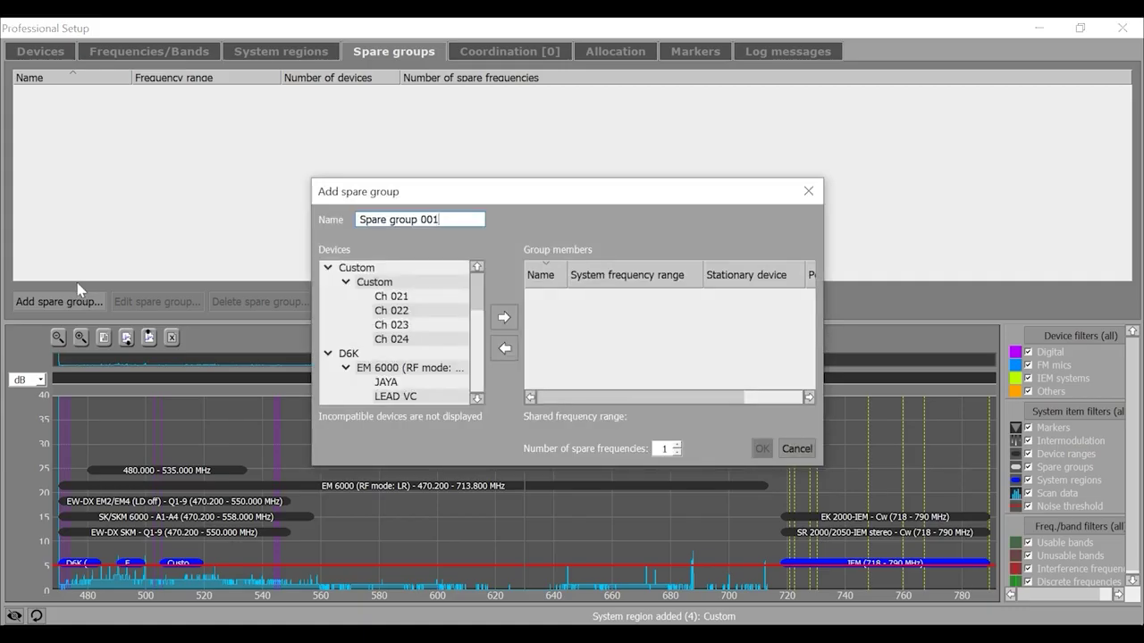
{"action": "left_click", "coordinate": [398, 368]}
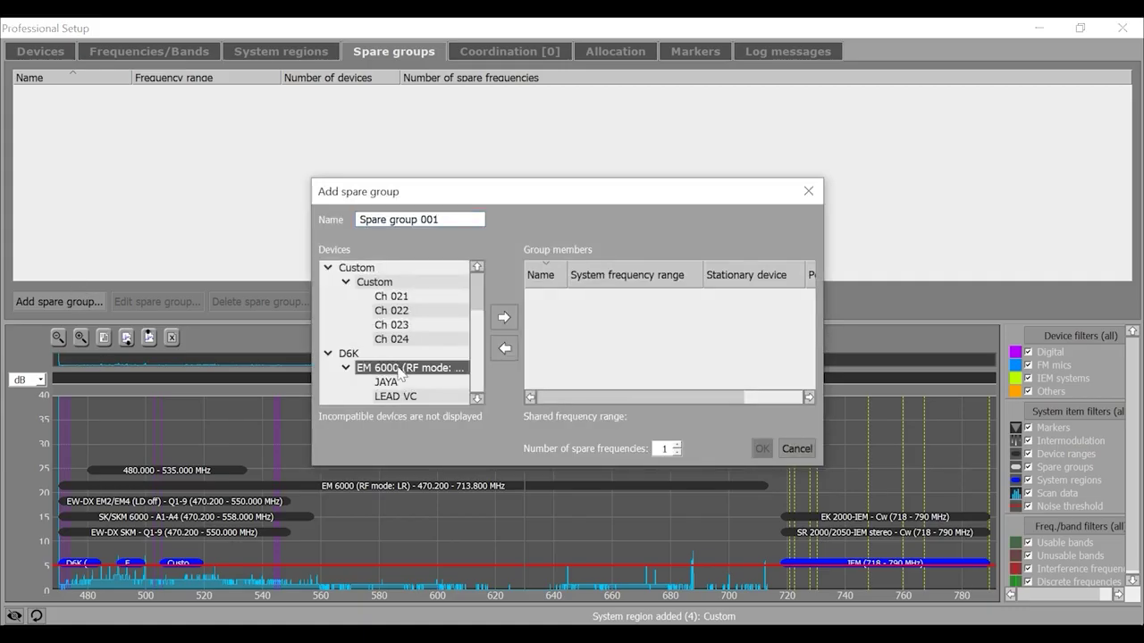
{"action": "left_click", "coordinate": [504, 319]}
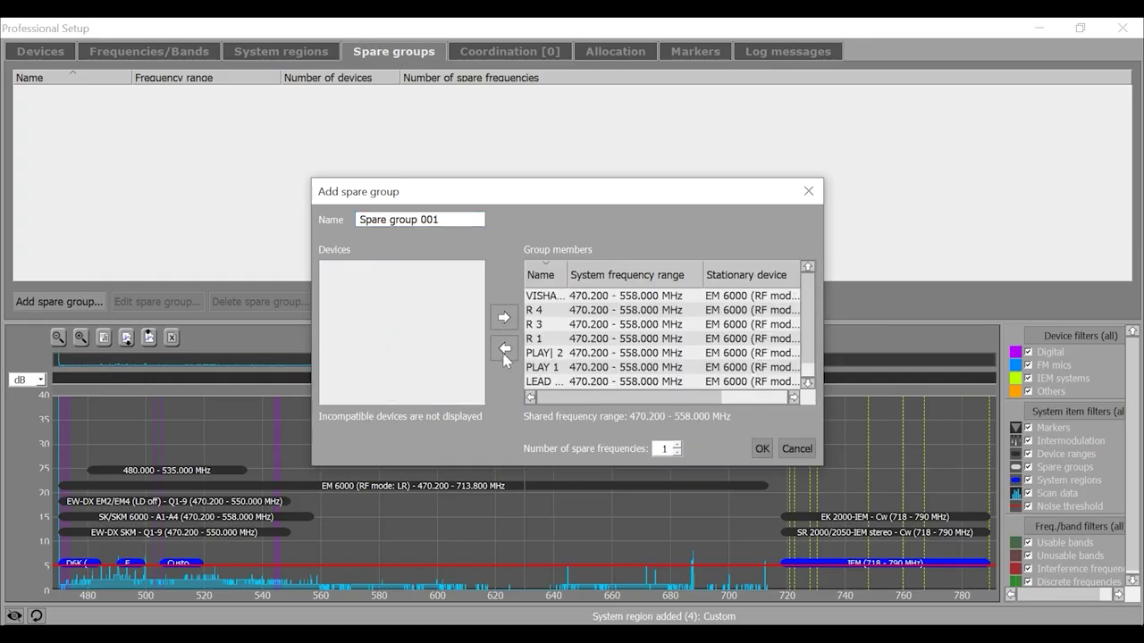
{"action": "left_click", "coordinate": [677, 444]}
{"action": "left_click", "coordinate": [678, 445]}
{"action": "left_click", "coordinate": [761, 448]}
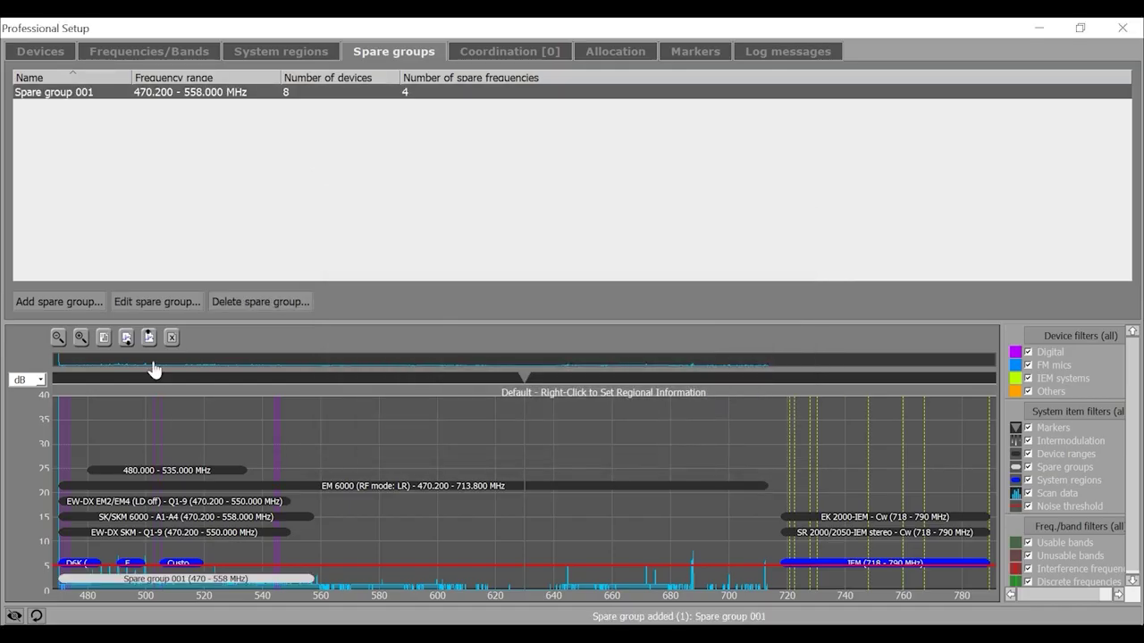
Step: Create a second spare group containing the four EW-DX EM2/EM4 devices, with two spare frequencies
{"action": "left_click", "coordinate": [59, 302]}
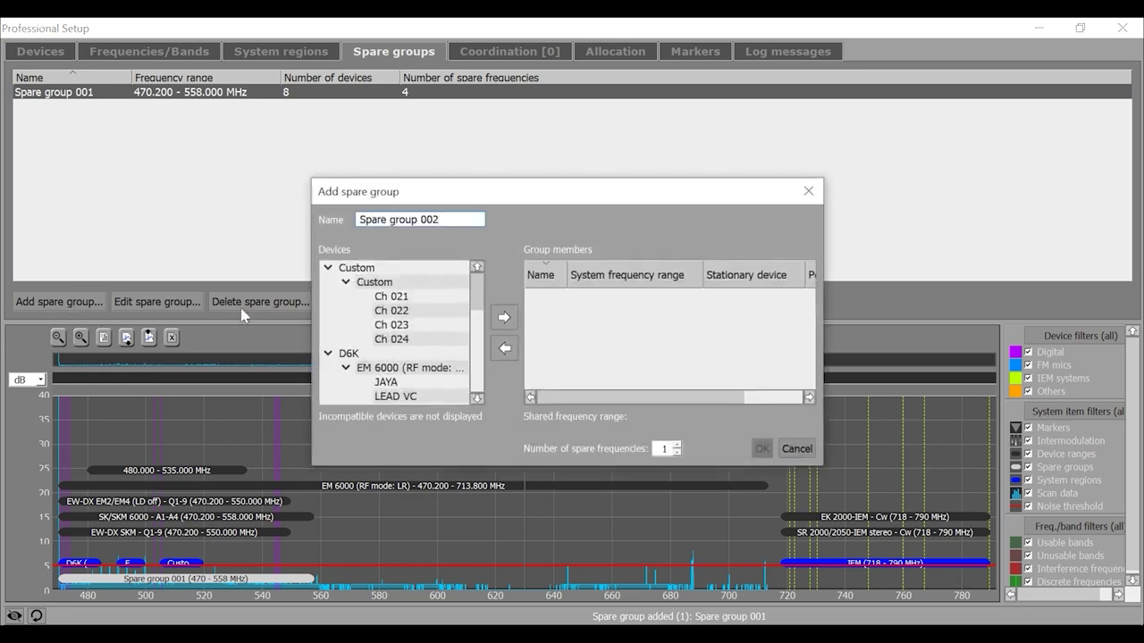
{"action": "scroll", "coordinate": [410, 339], "scroll_direction": "down", "scroll_amount": 4}
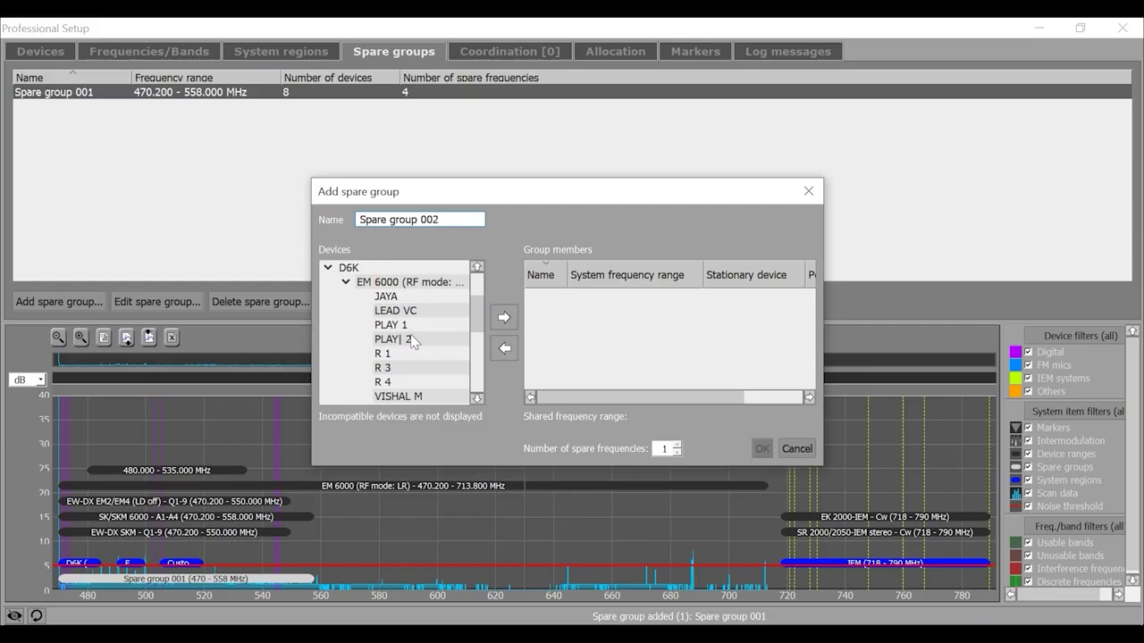
{"action": "left_click", "coordinate": [405, 341]}
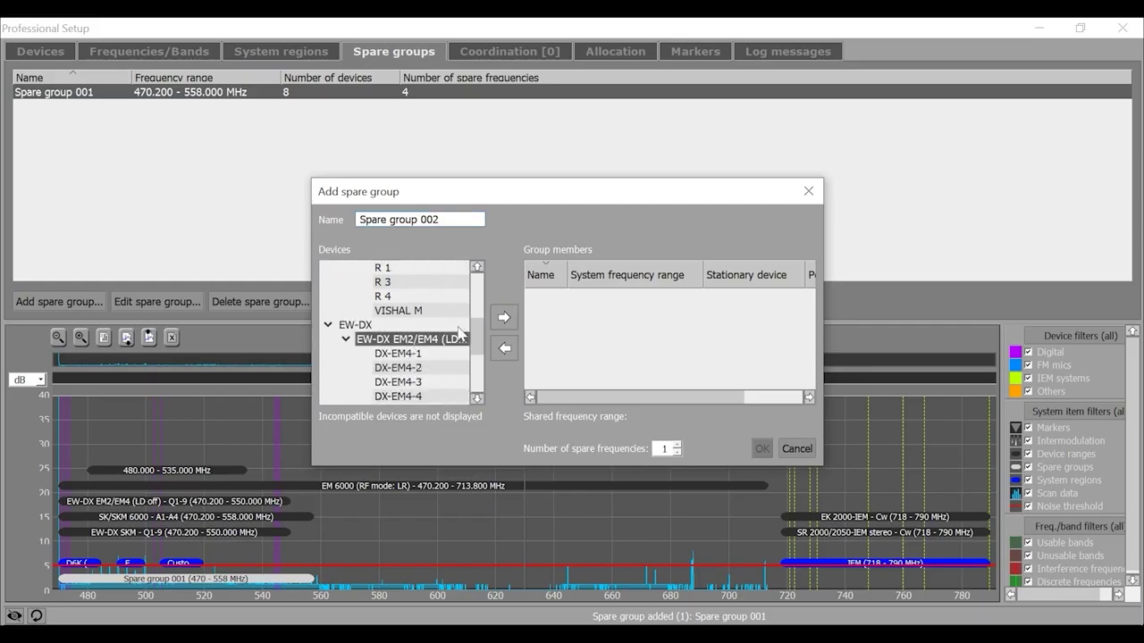
{"action": "left_click", "coordinate": [504, 318]}
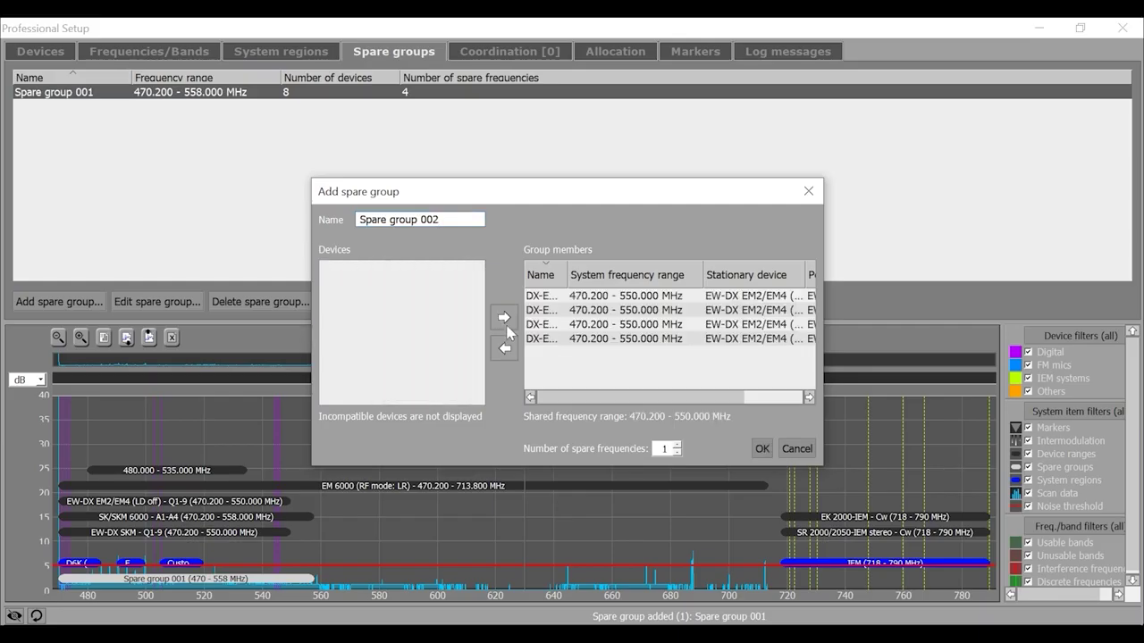
{"action": "left_click", "coordinate": [676, 444]}
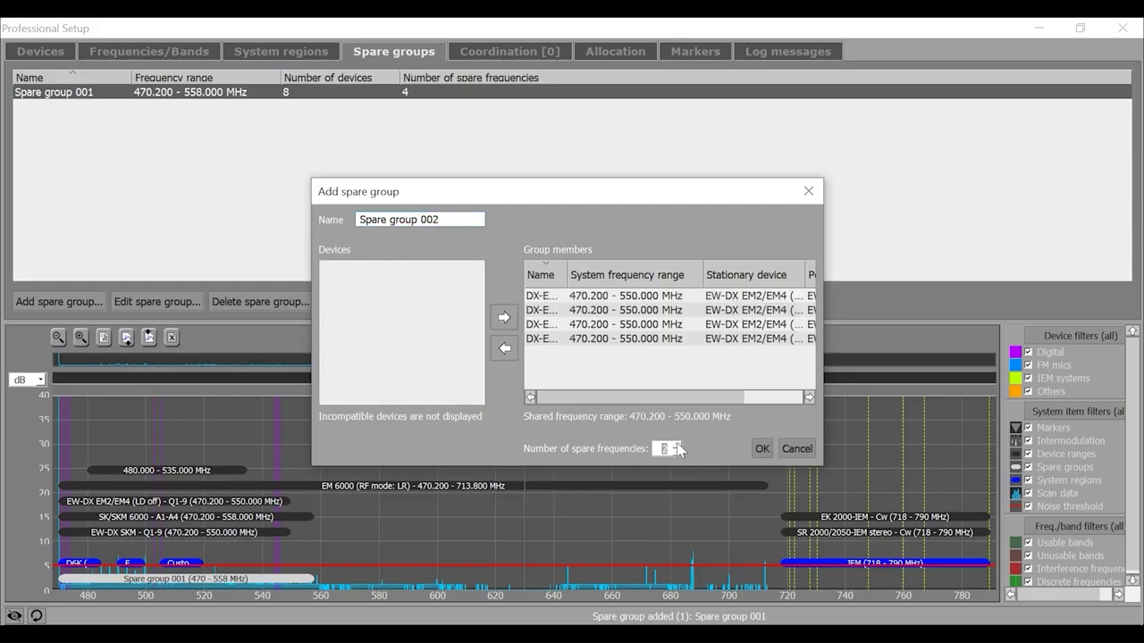
{"action": "left_click", "coordinate": [765, 450]}
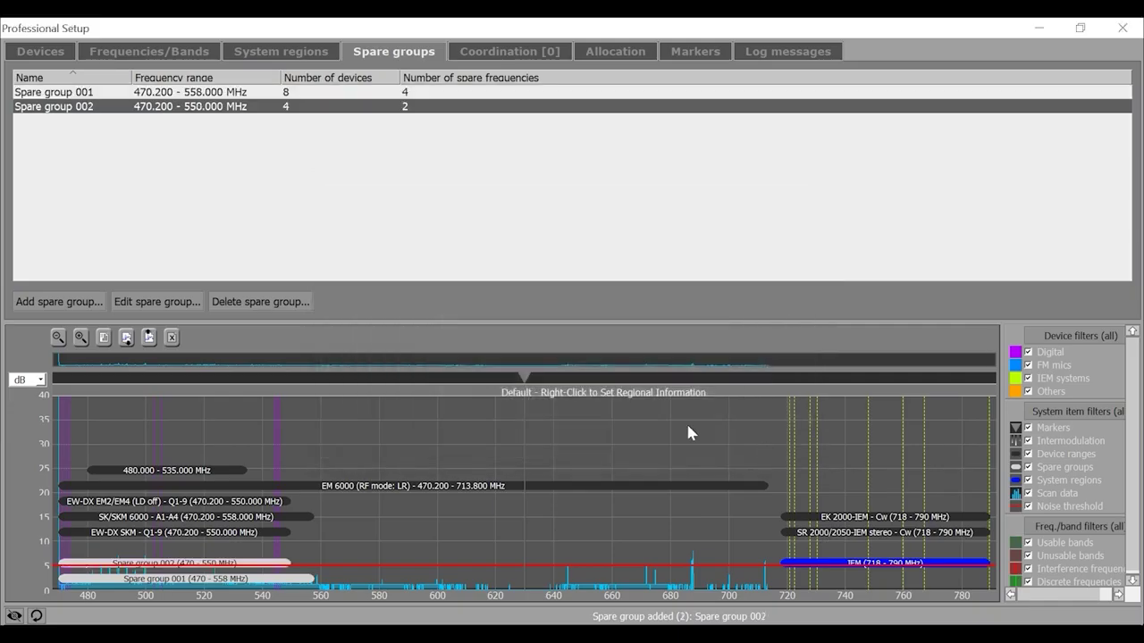
Step: Create a third spare group containing all SR 2000/2050-IEM devices of the IEM region, with four spare frequencies
{"action": "left_click", "coordinate": [40, 306]}
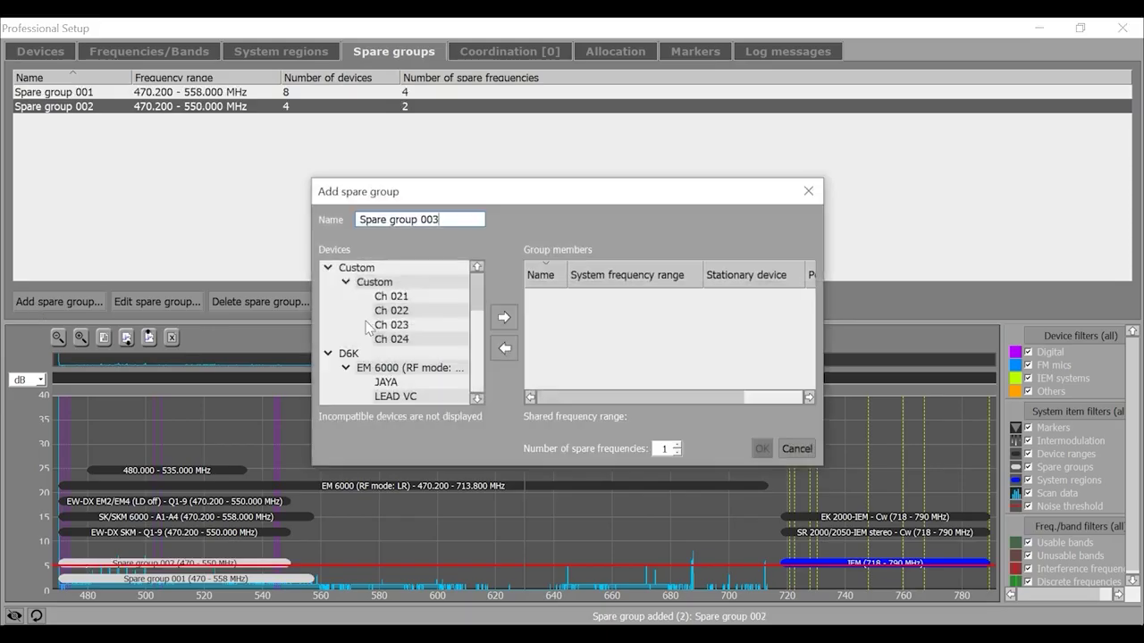
{"action": "scroll", "coordinate": [420, 329], "scroll_direction": "down", "scroll_amount": 5}
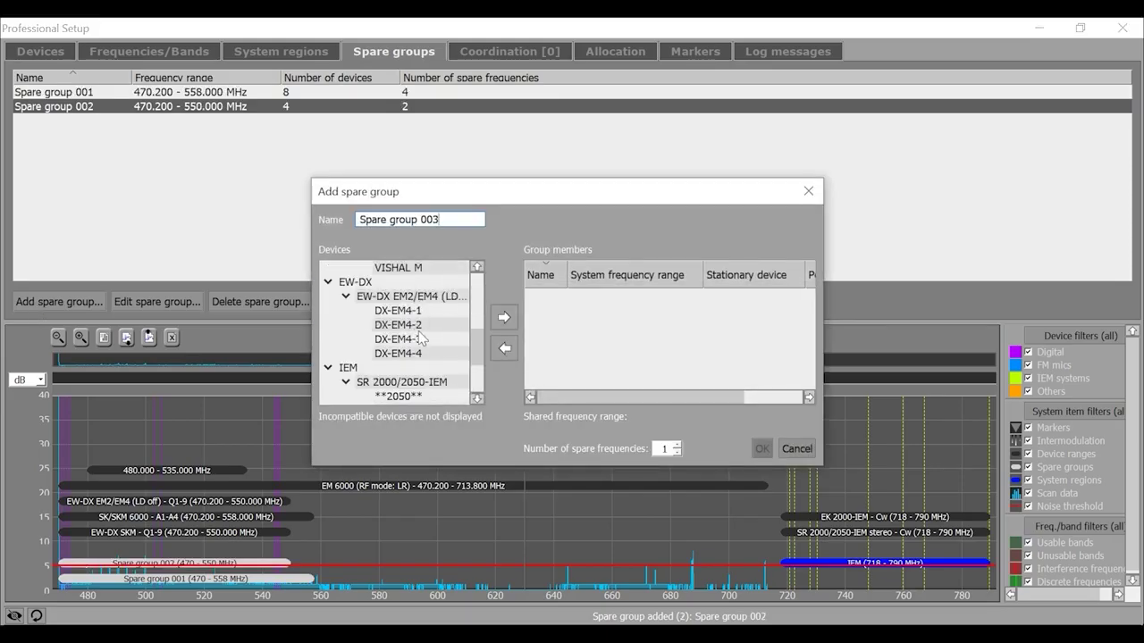
{"action": "scroll", "coordinate": [420, 335], "scroll_direction": "down", "scroll_amount": 2}
{"action": "left_click", "coordinate": [419, 295]}
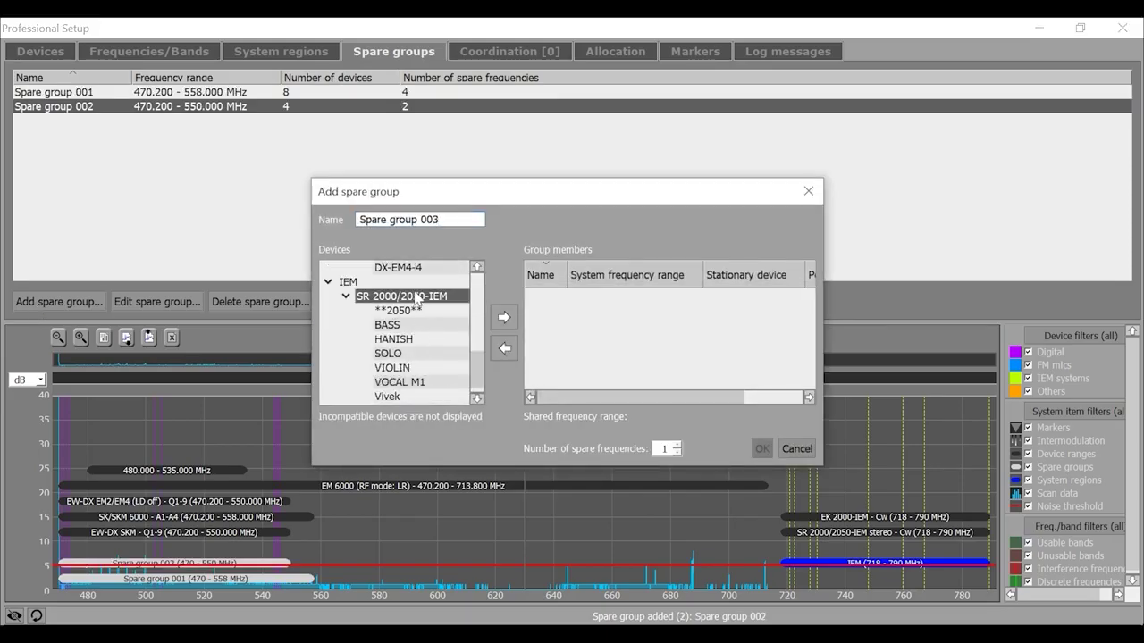
{"action": "left_click", "coordinate": [501, 320]}
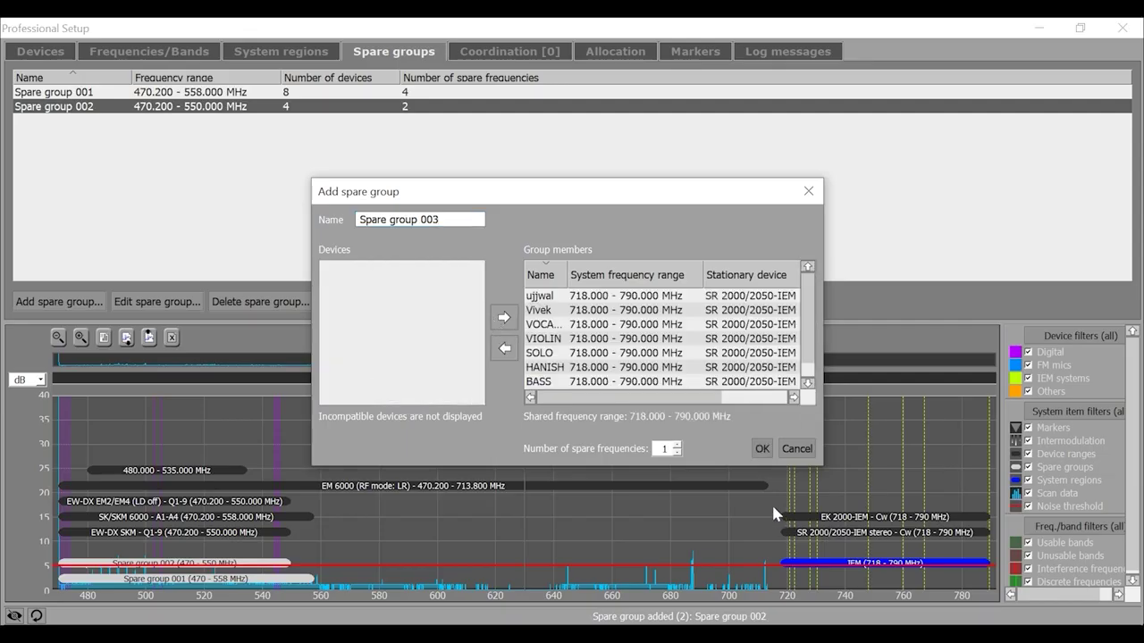
{"action": "left_click", "coordinate": [677, 444]}
{"action": "left_click", "coordinate": [761, 449]}
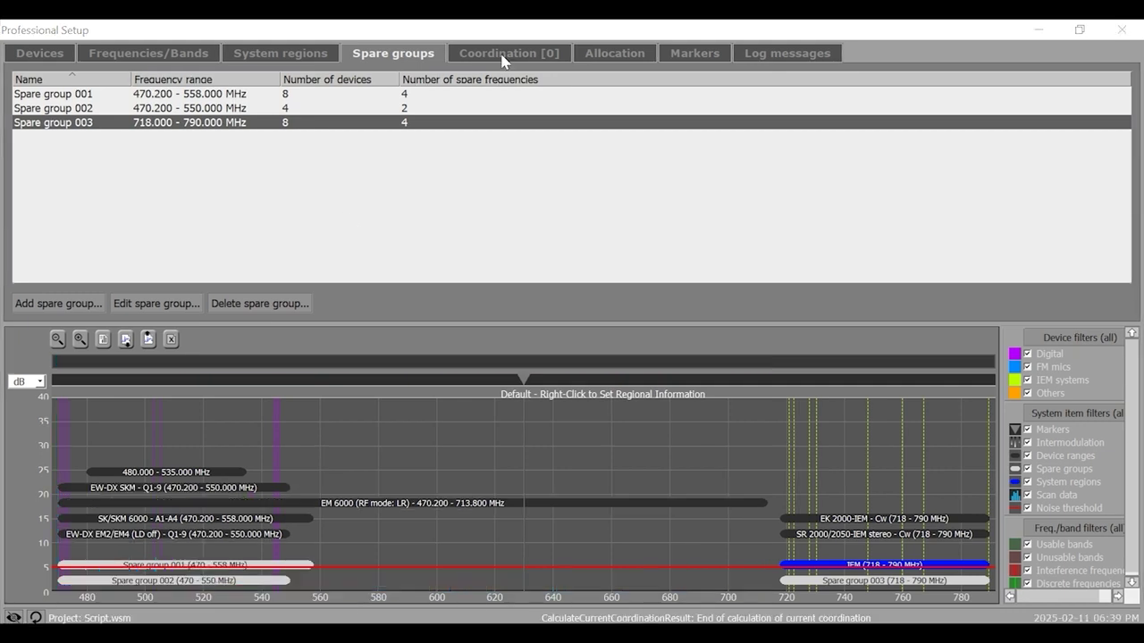
Step: Run the frequency coordination and select coordination result 1 after comparing it with result 2
{"action": "left_click", "coordinate": [502, 56]}
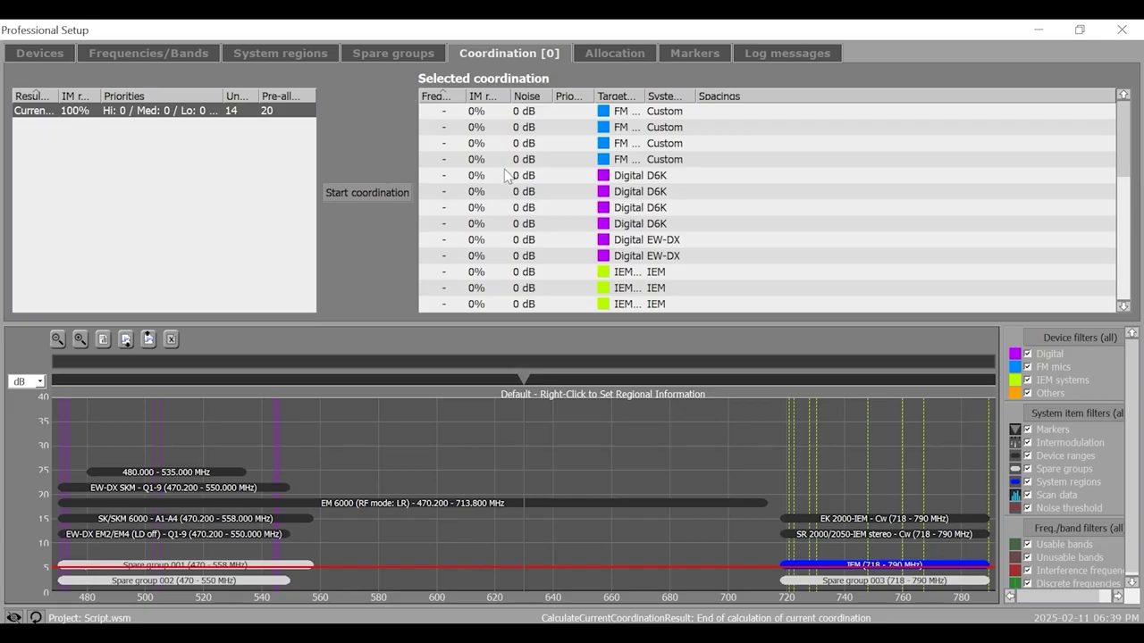
{"action": "left_click", "coordinate": [380, 200]}
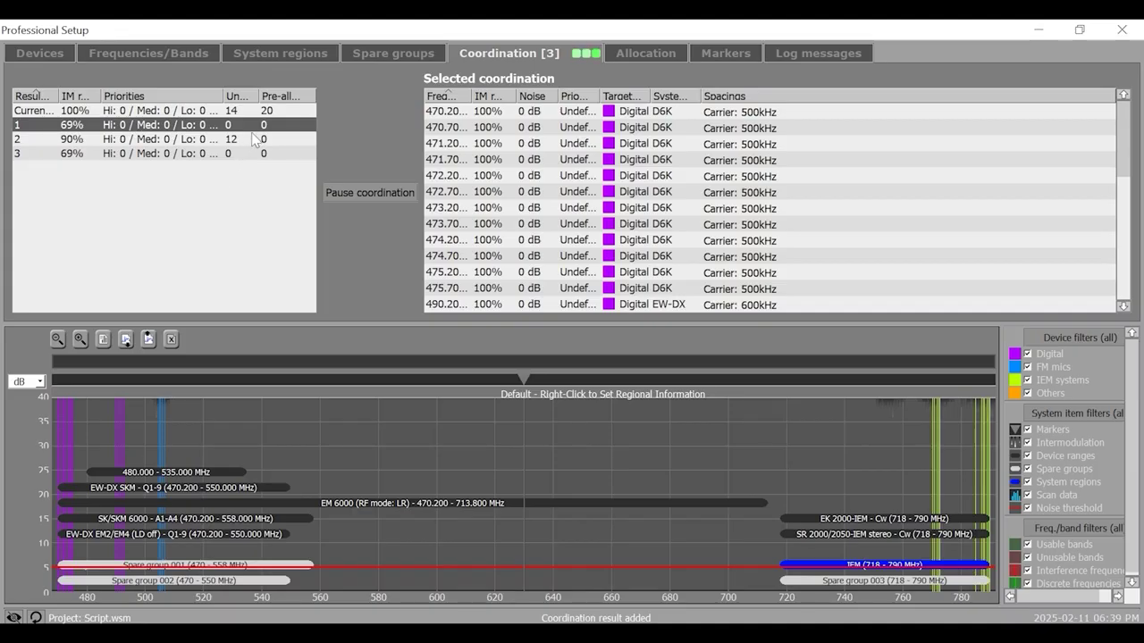
{"action": "left_click", "coordinate": [368, 55]}
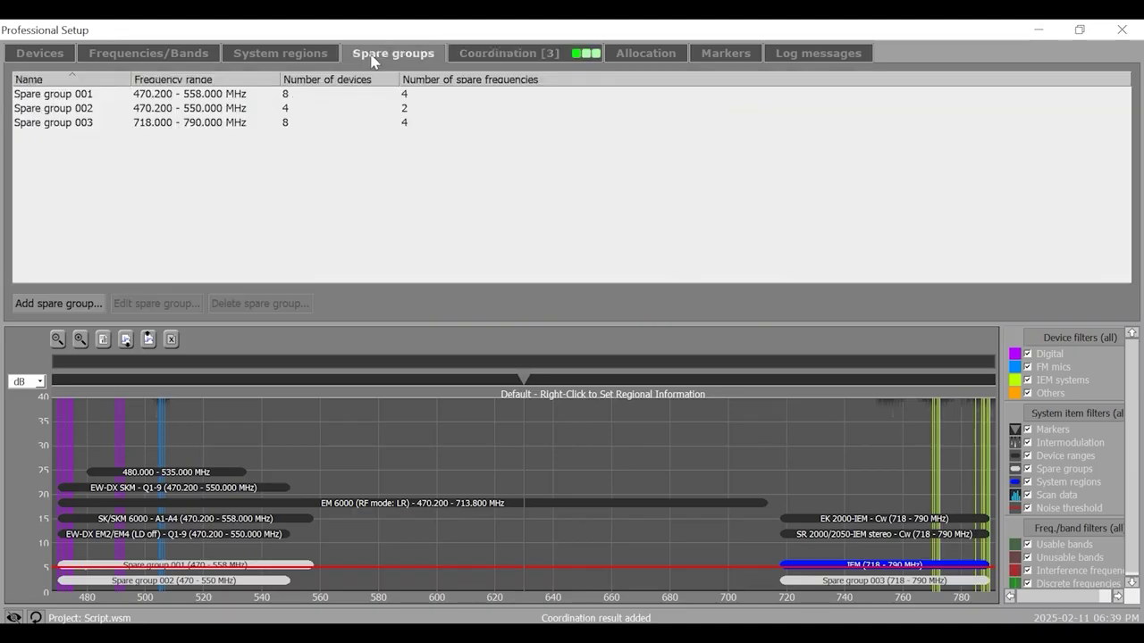
{"action": "left_click", "coordinate": [506, 65]}
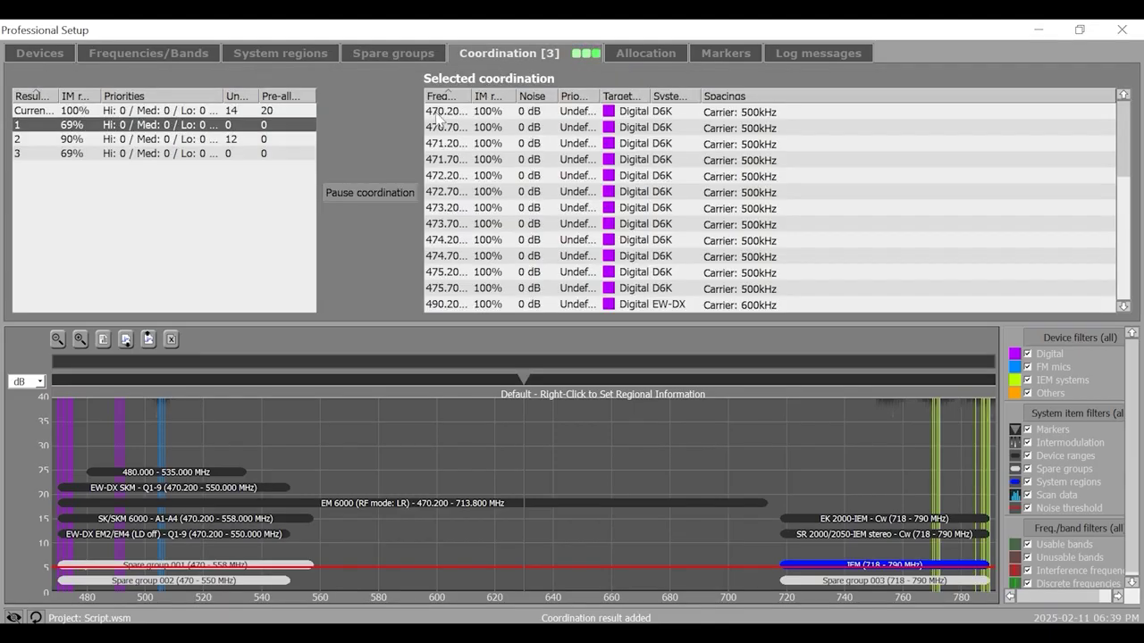
{"action": "left_click", "coordinate": [206, 143]}
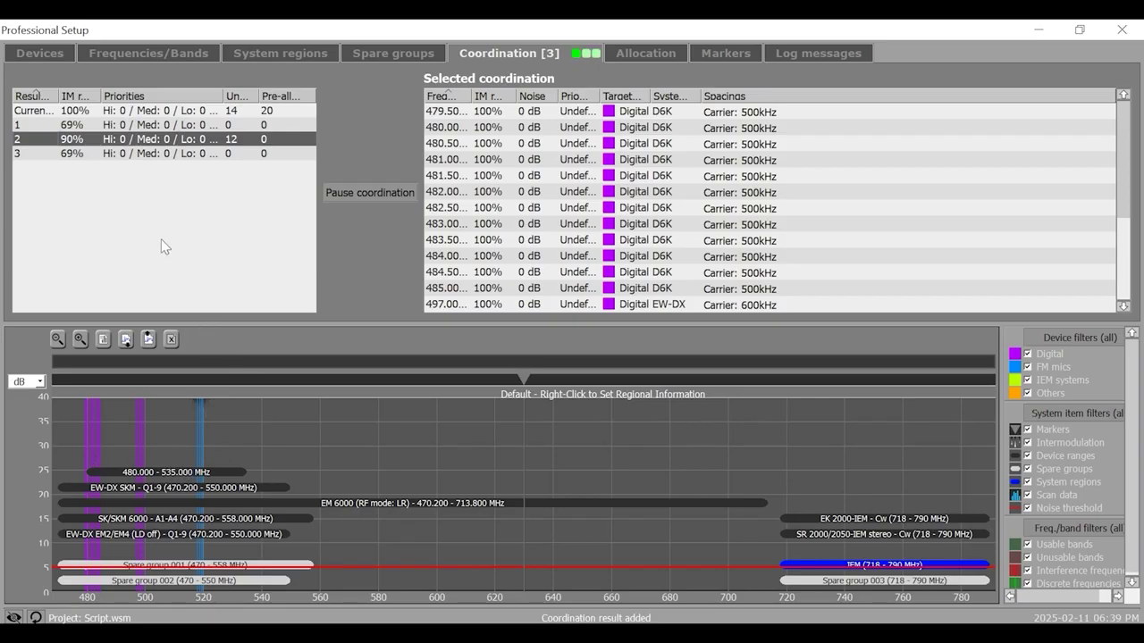
{"action": "left_click", "coordinate": [94, 129]}
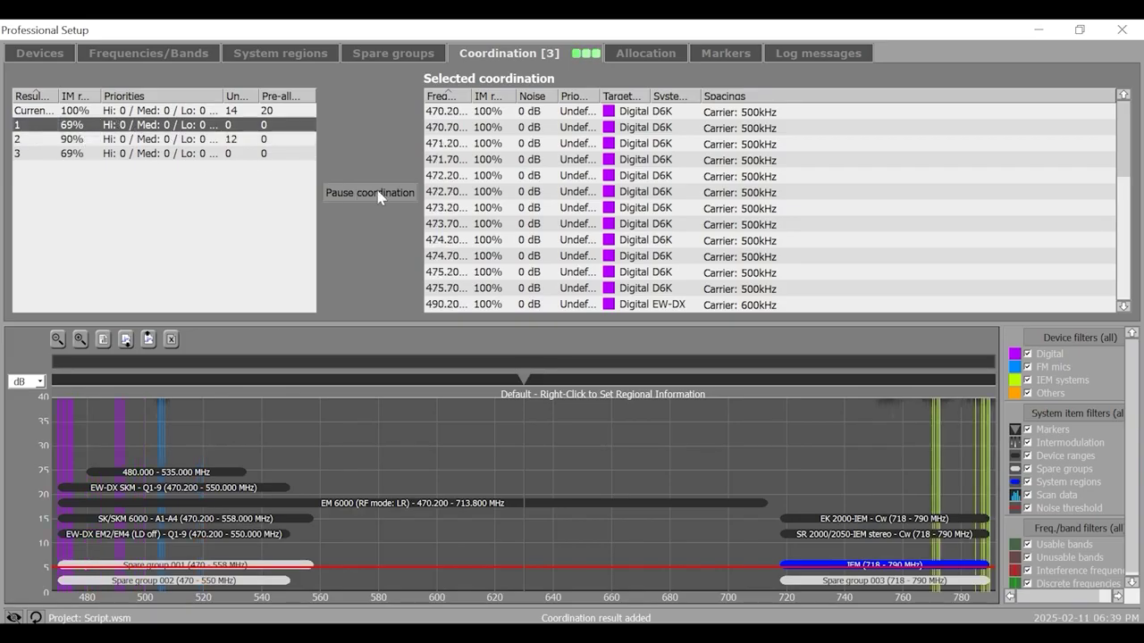
Step: Allocate the coordinated frequencies automatically and send them to the connected devices, accepting the recommended 5 dB squelch for channel **2050**
{"action": "left_click", "coordinate": [643, 54]}
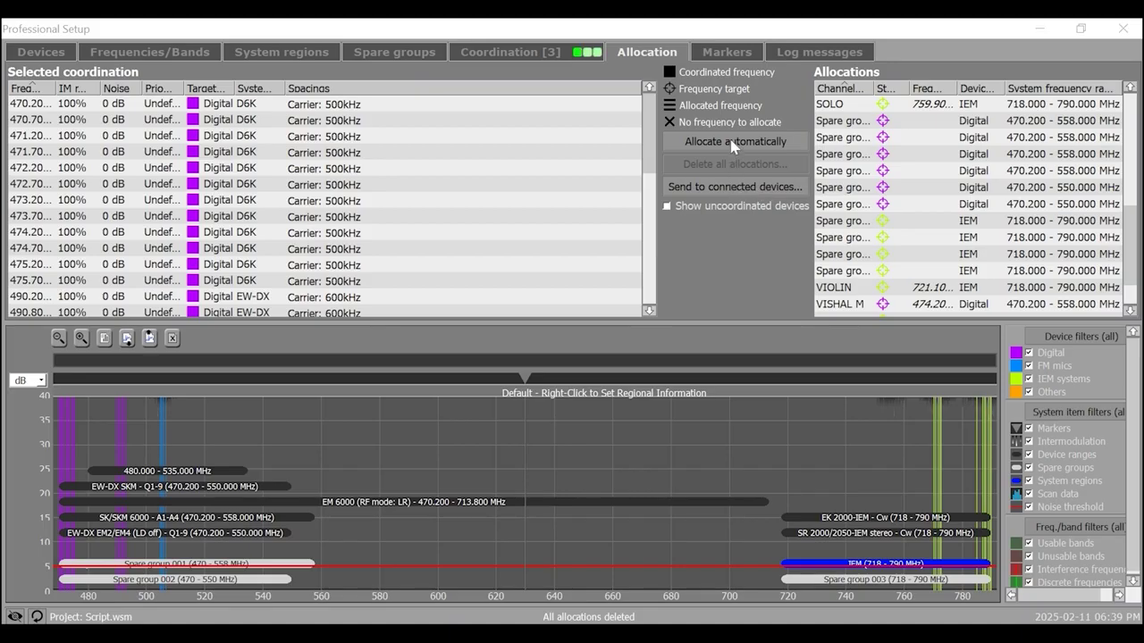
{"action": "left_click", "coordinate": [733, 143]}
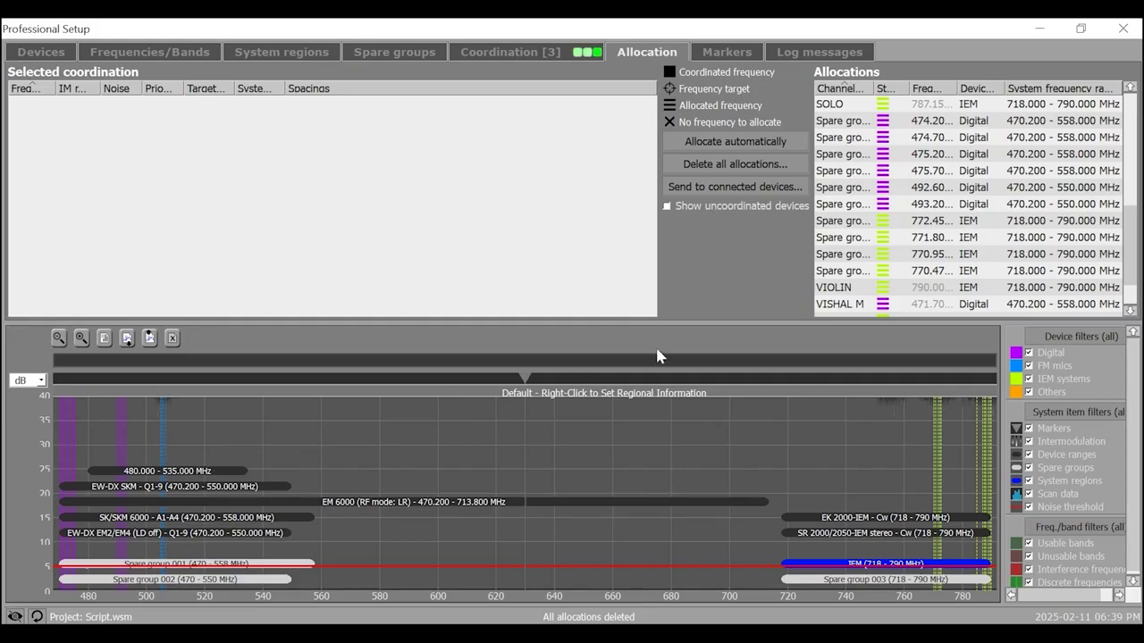
{"action": "left_click", "coordinate": [735, 187]}
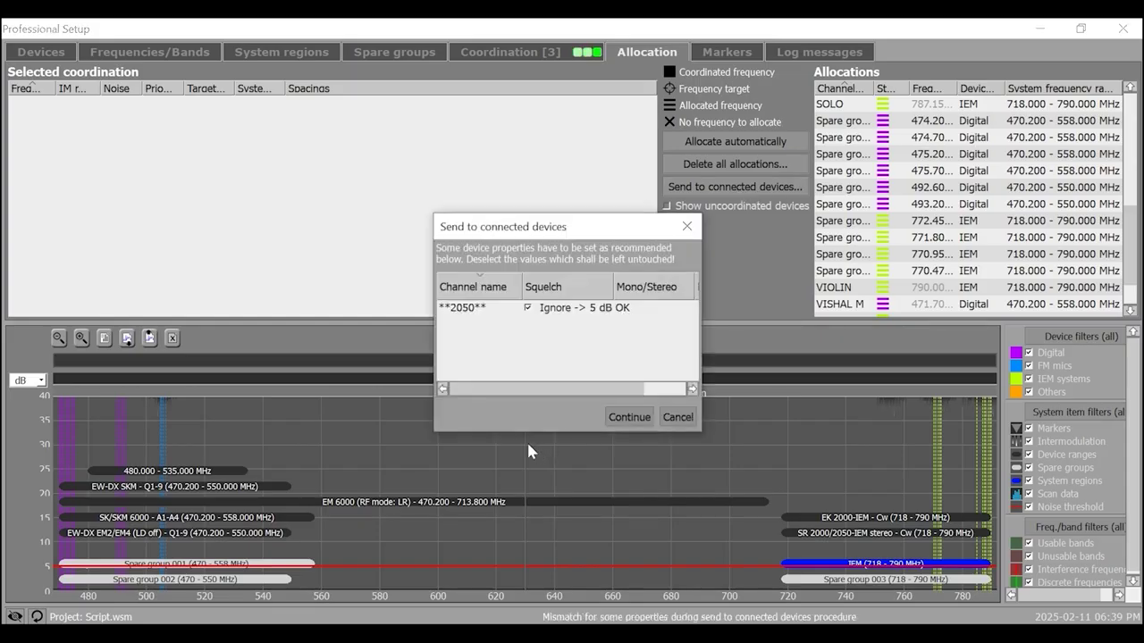
{"action": "left_click", "coordinate": [629, 417]}
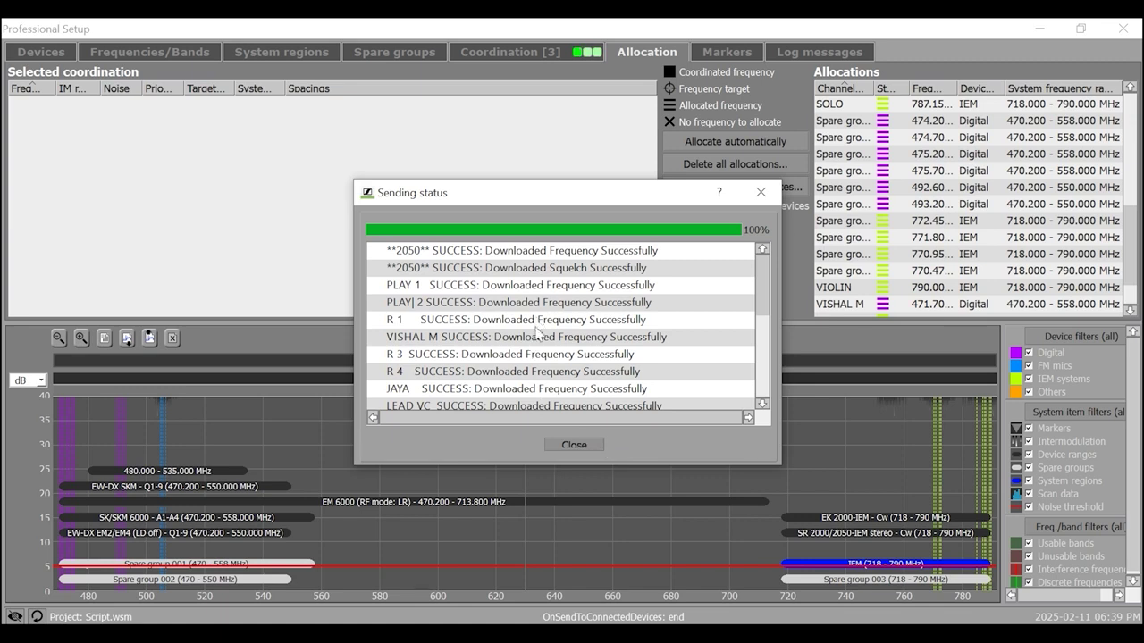
{"action": "left_click", "coordinate": [574, 447]}
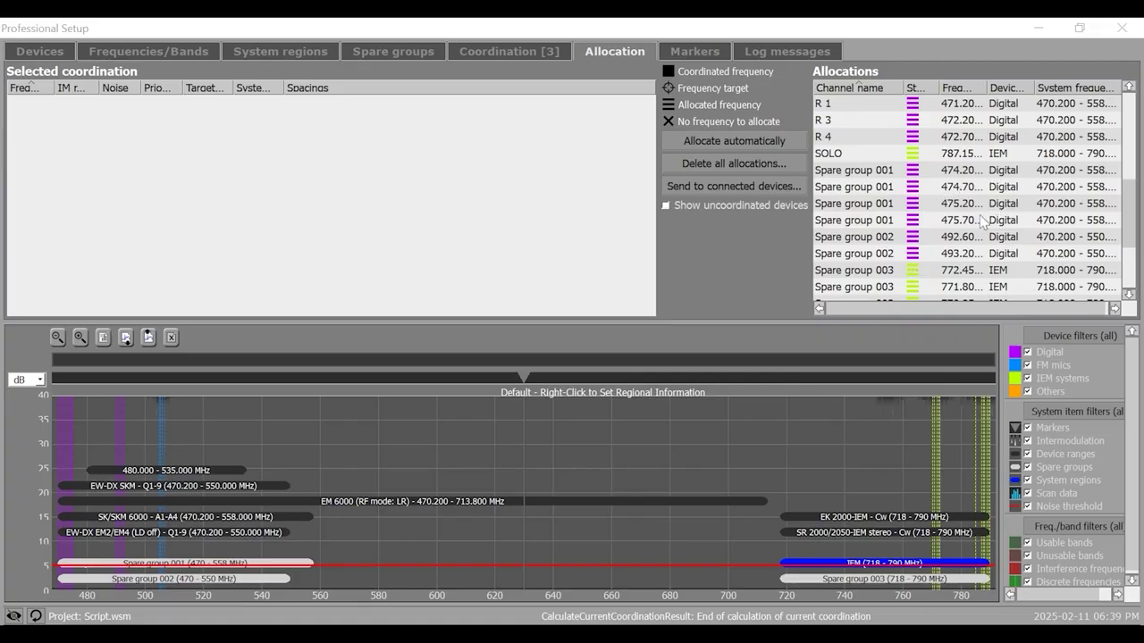
{"action": "scroll", "coordinate": [983, 218], "scroll_direction": "up", "scroll_amount": 5}
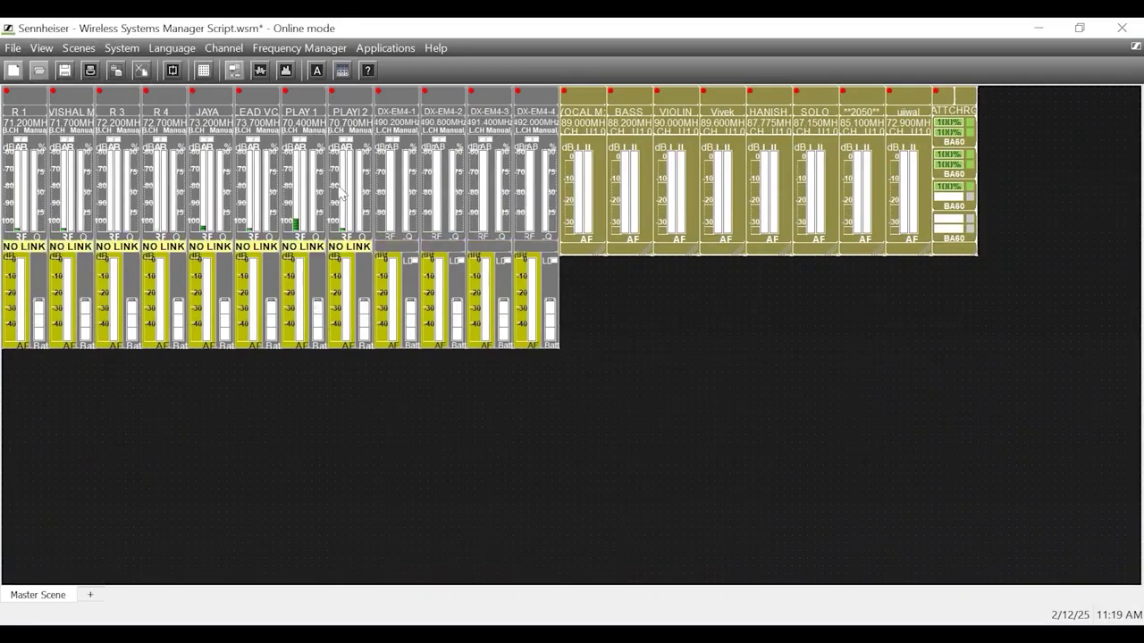
Step: In the Wireless Systems Manager main window, open the PLAY 1 channel's properties and bring up its spare frequency selection
{"action": "double_click", "coordinate": [308, 112]}
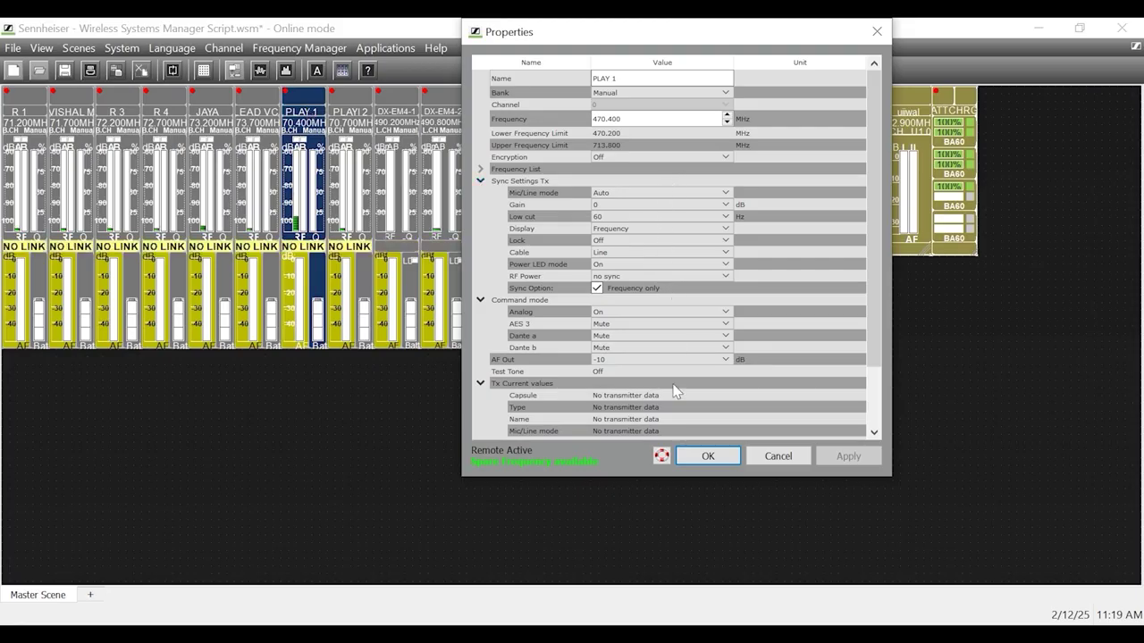
{"action": "left_click", "coordinate": [661, 456]}
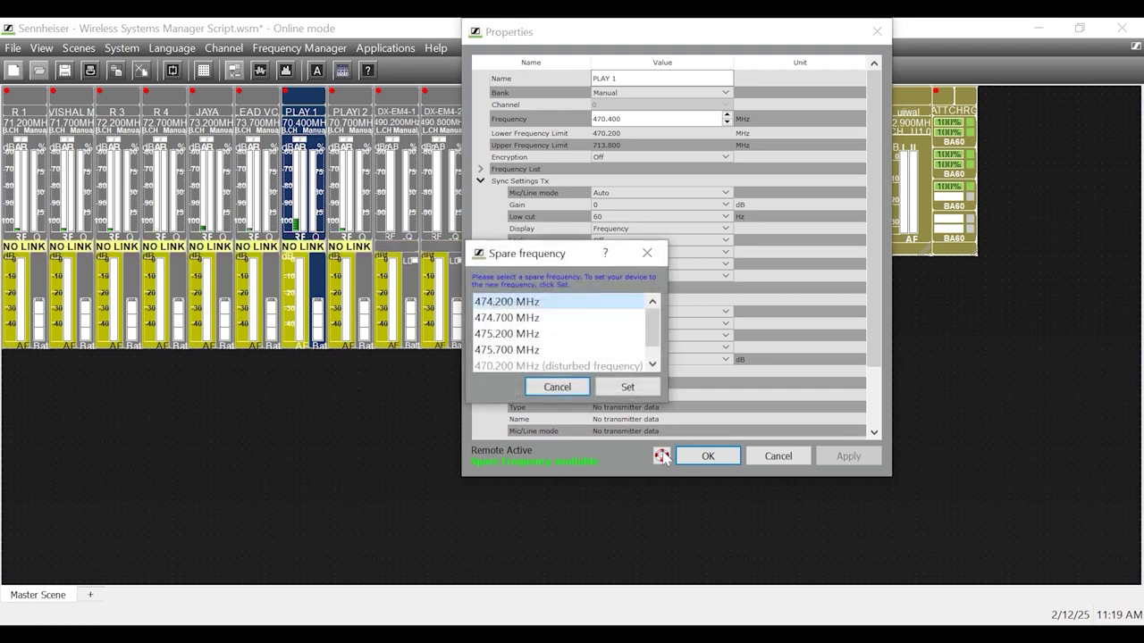